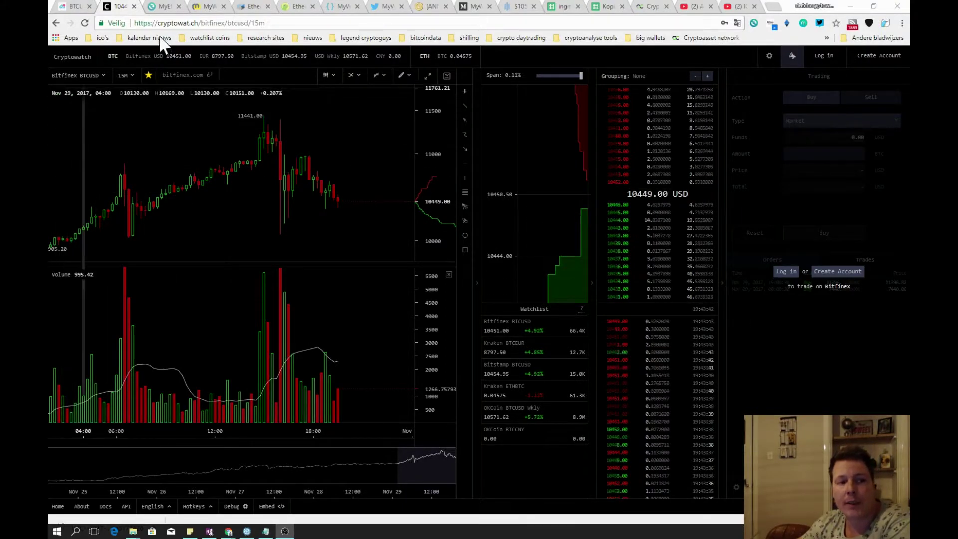
- Open CoinMarketCap's list of recently added currencies, starting from the MyWish currency page
click(165, 6)
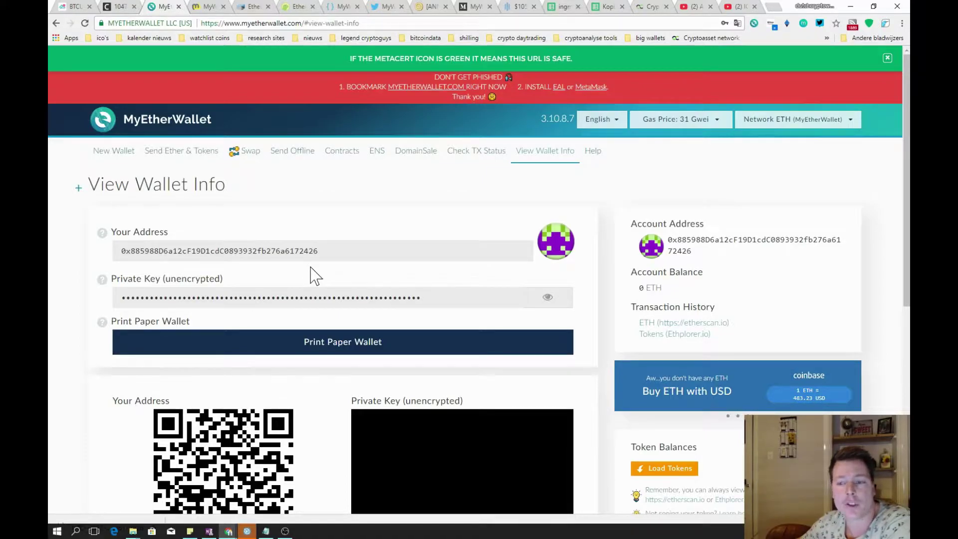
click(206, 6)
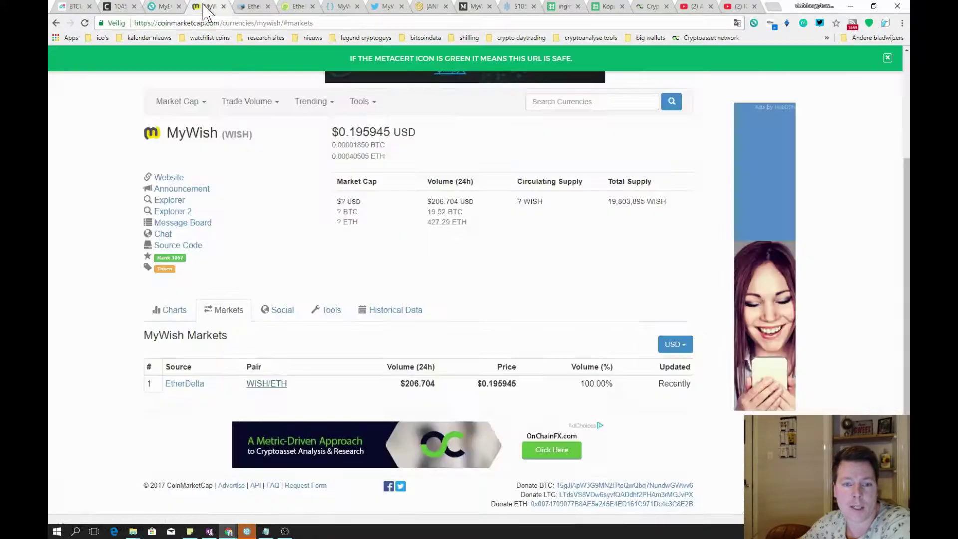
scroll(210, 125, up, 3)
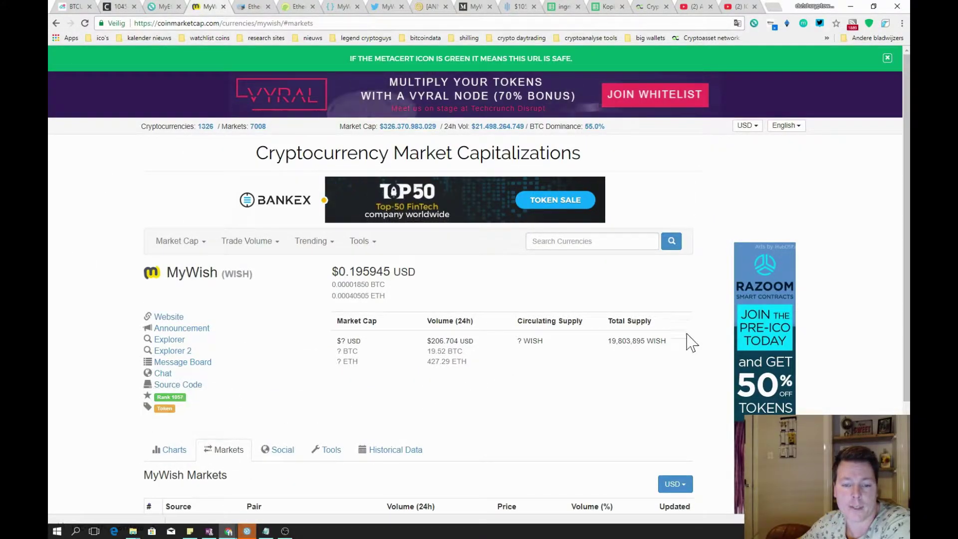
click(180, 241)
click(171, 270)
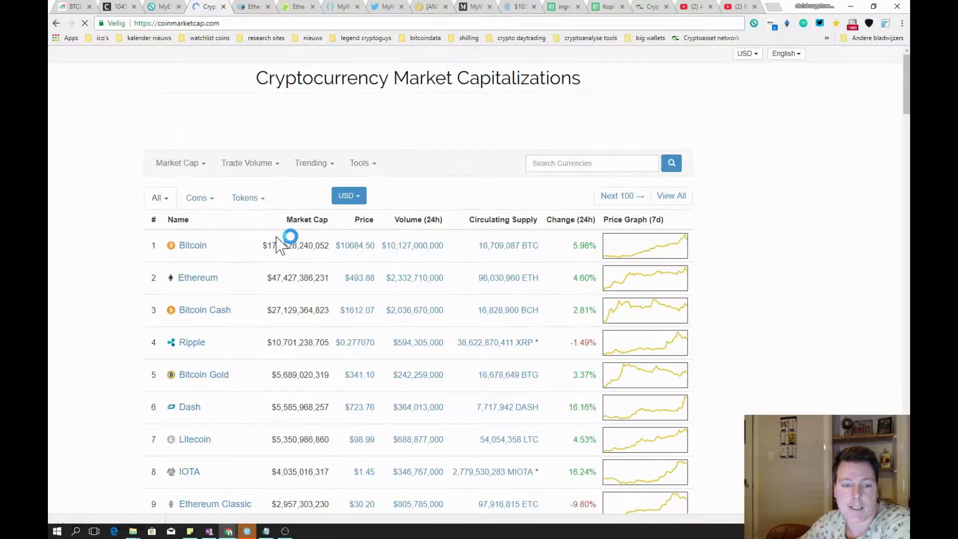
click(365, 211)
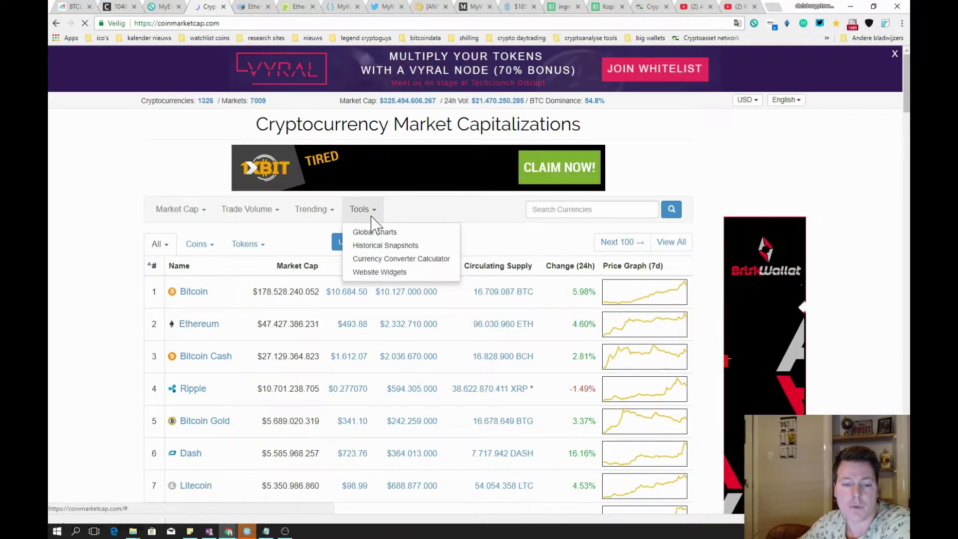
click(320, 210)
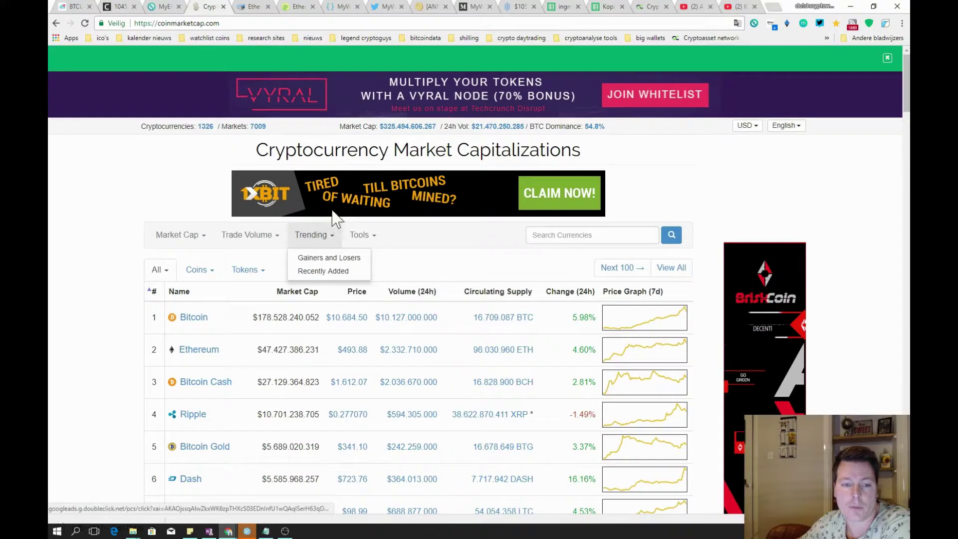
click(325, 272)
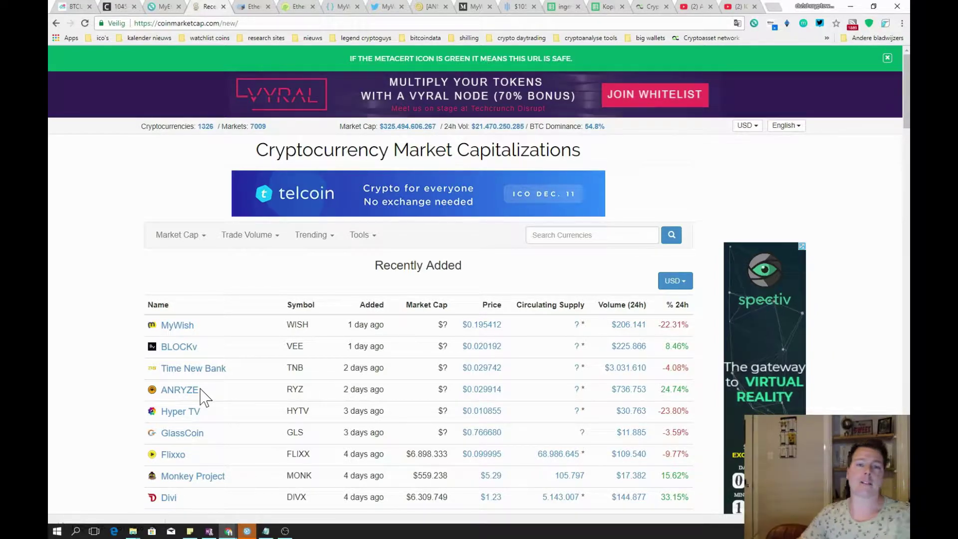
- Search Twitter for etherdelta, open the EtherDelta profile and look through its new listing tweets
click(388, 9)
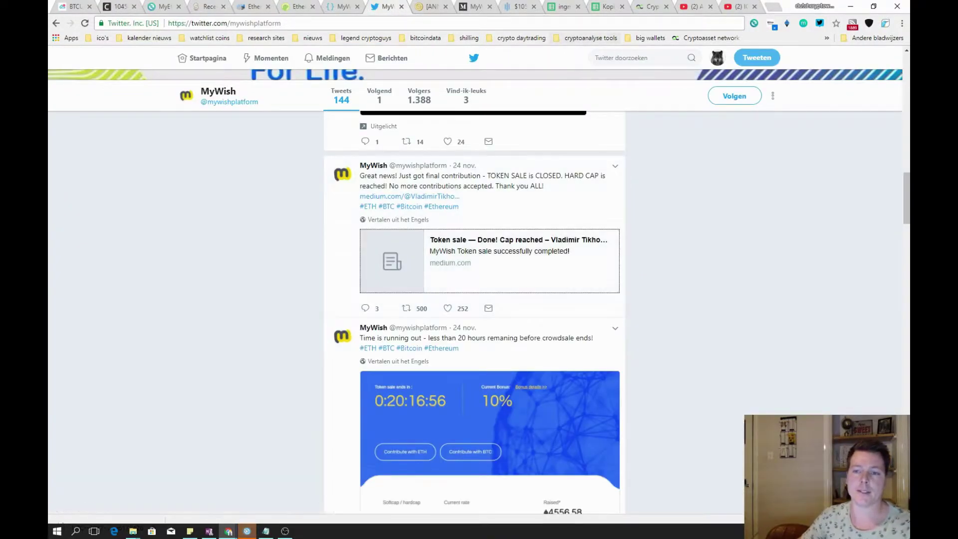
click(619, 58)
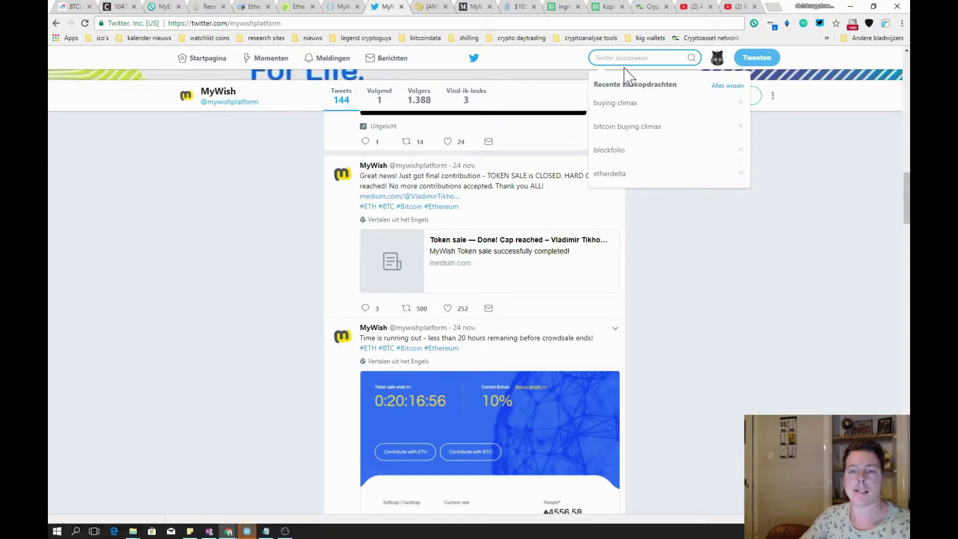
text(ether)
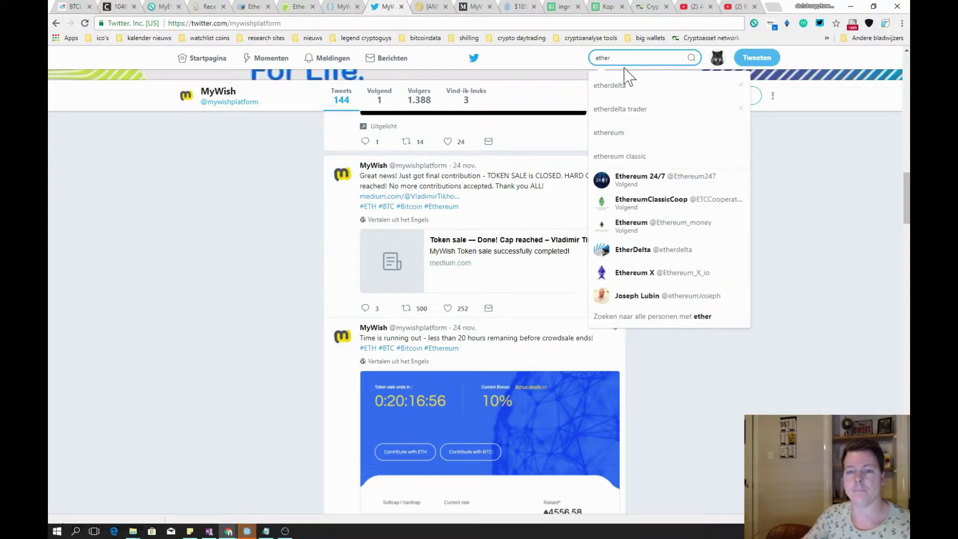
click(627, 89)
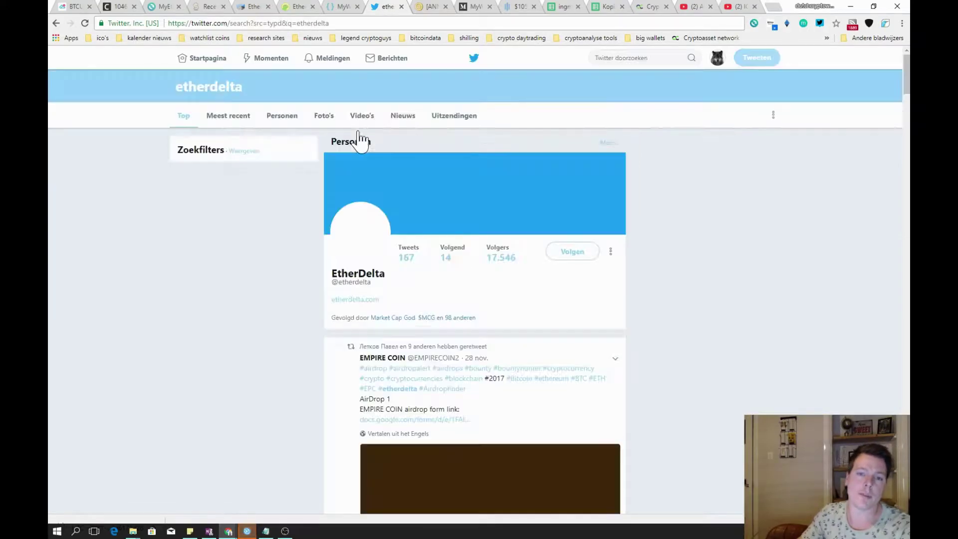
scroll(425, 230, down, 1)
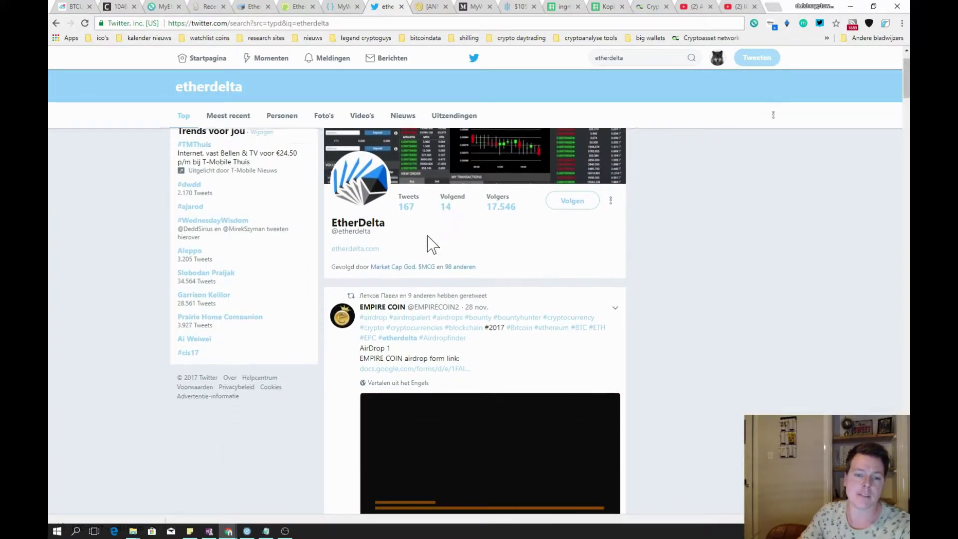
click(374, 229)
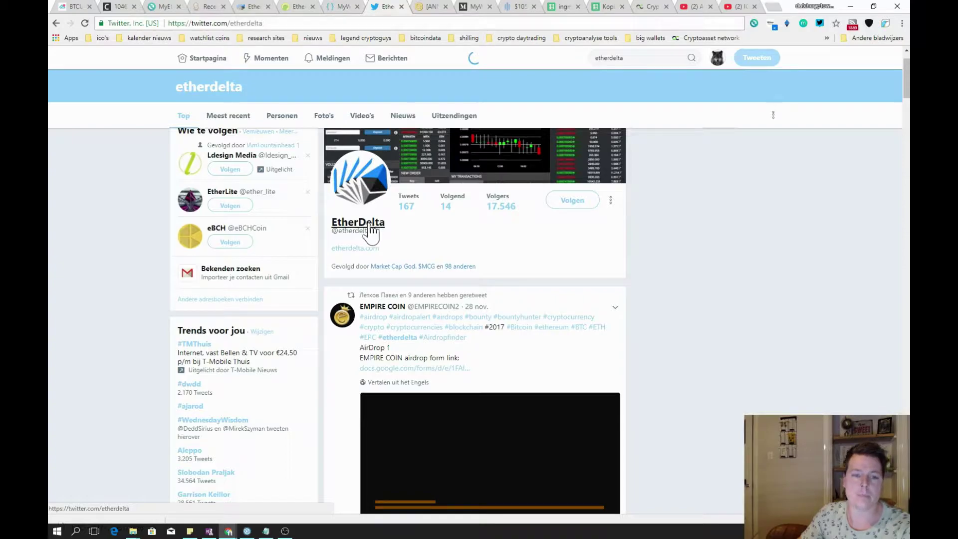
scroll(403, 227, down, 3)
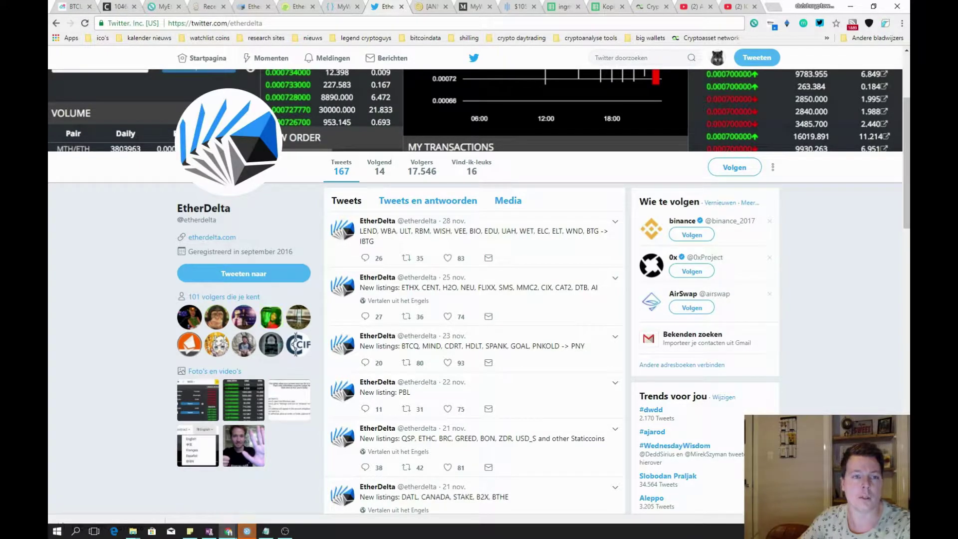
- Check the MyWish ICO details and token price on ICOarray against the ETH to USD converter on CoinGecko
click(296, 7)
scroll(287, 190, down, 3)
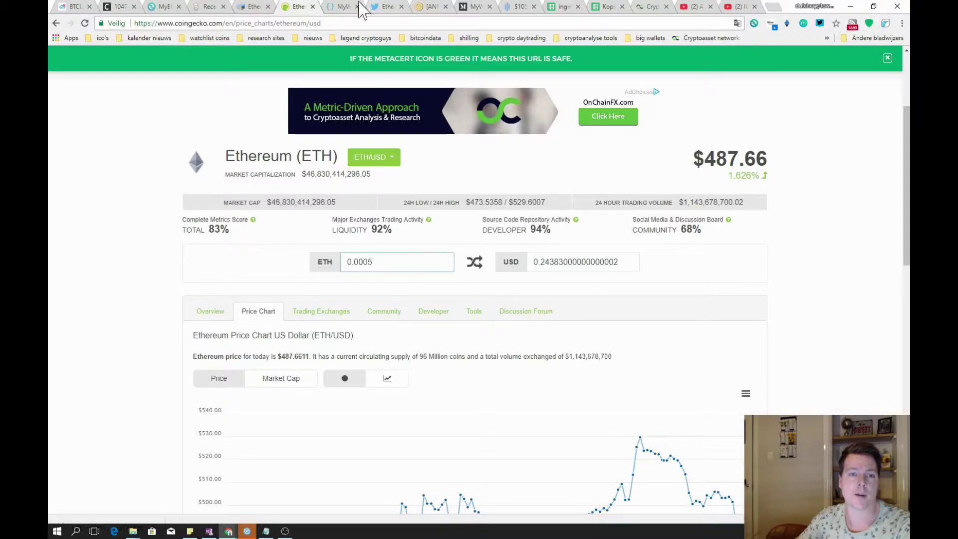
click(339, 11)
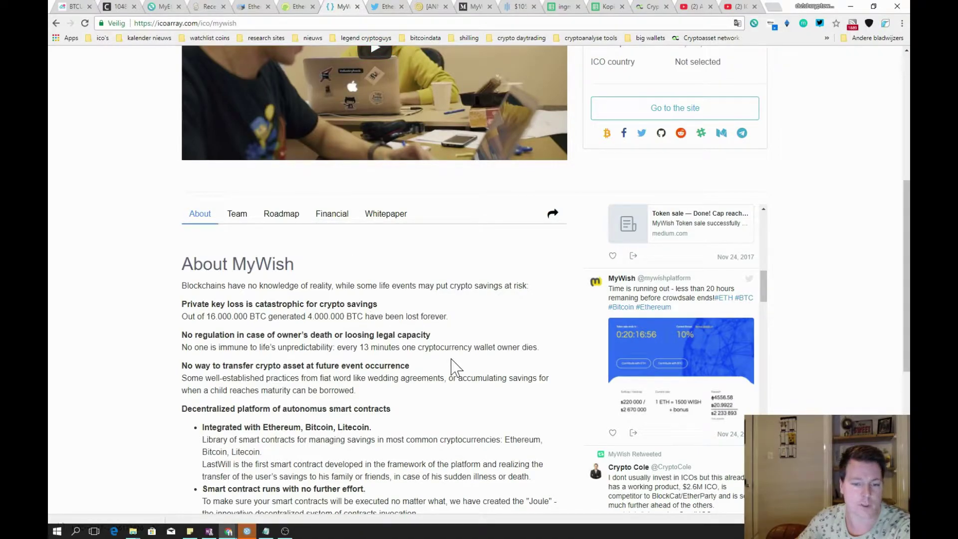
scroll(454, 350, down, 4)
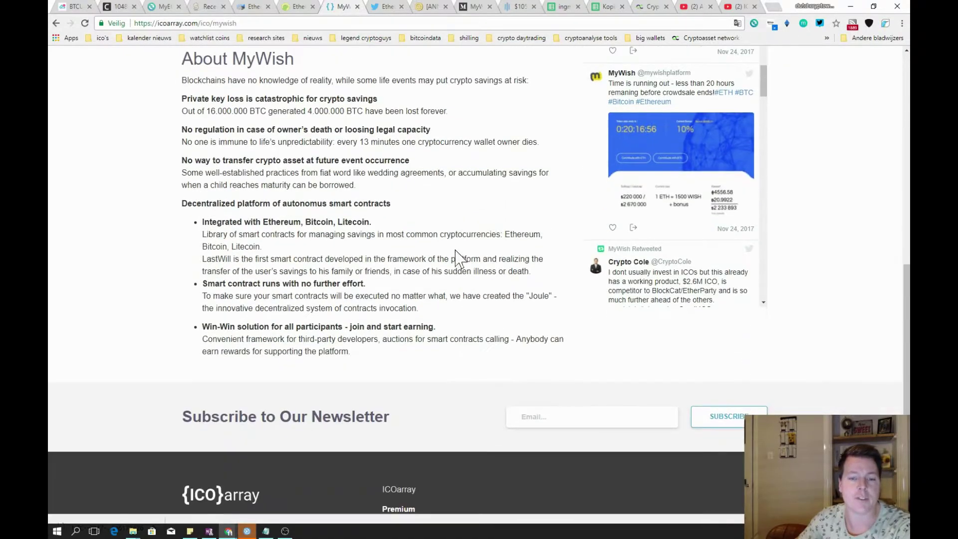
scroll(449, 244, up, 5)
scroll(444, 230, up, 4)
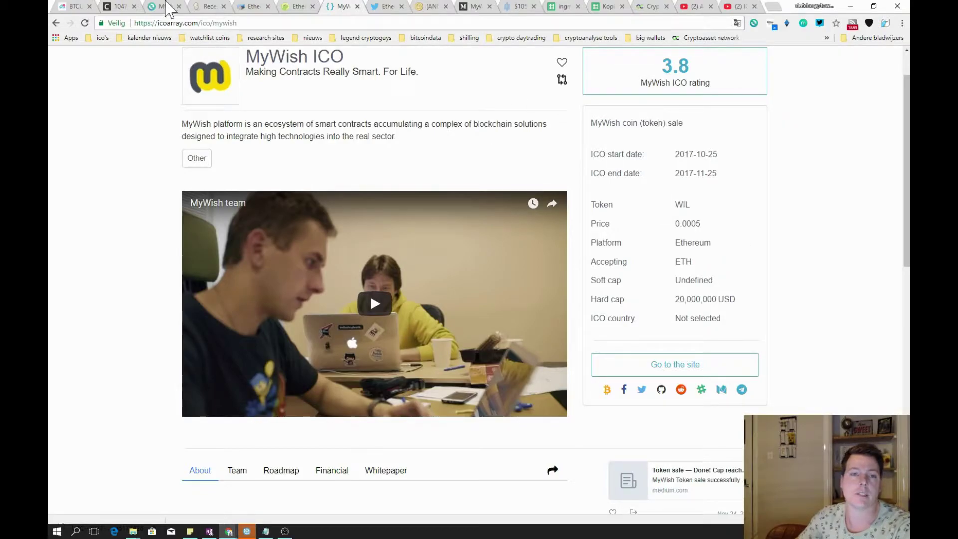
click(298, 6)
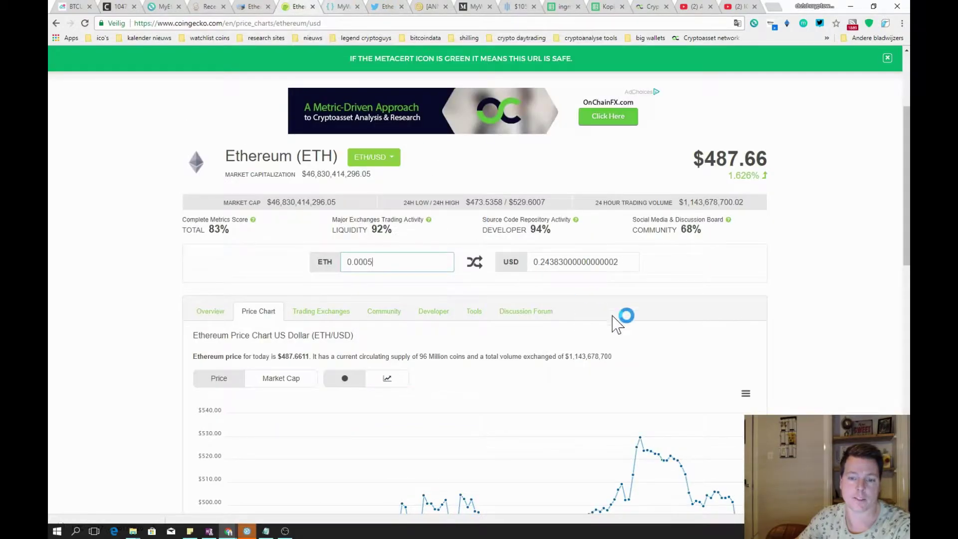
- Open MyWish from CoinMarketCap's recently added currencies and compare its price chart with the ICO details on ICOarray
click(212, 6)
scroll(398, 219, down, 1)
scroll(397, 218, down, 2)
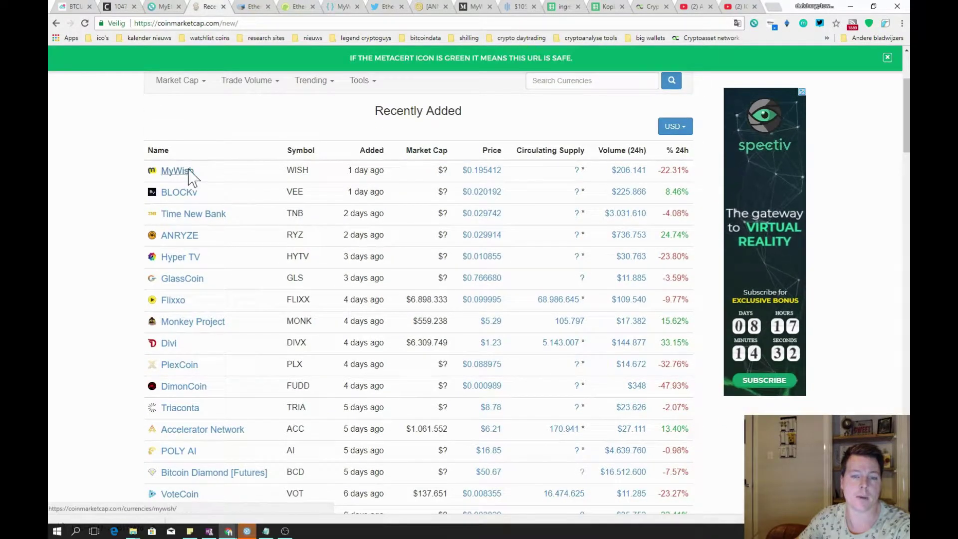
click(189, 170)
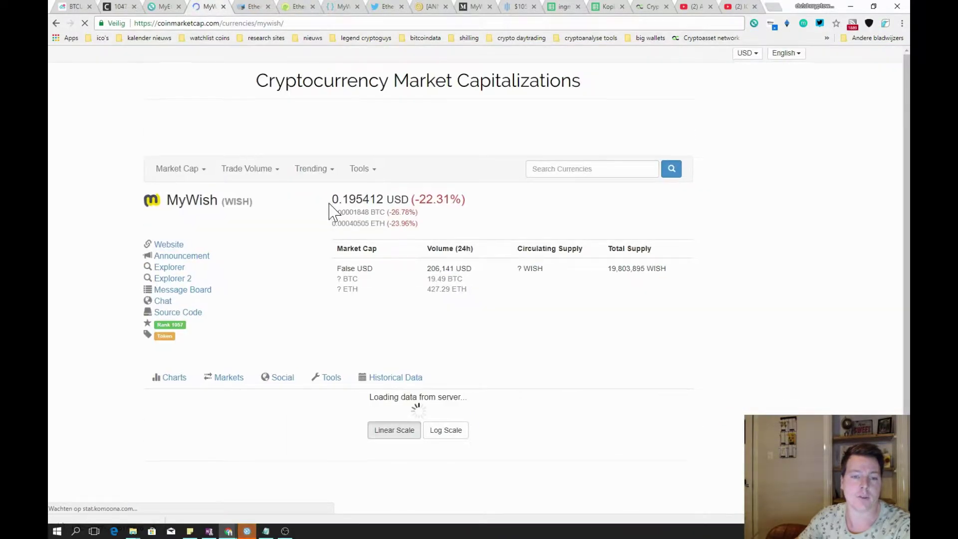
scroll(330, 199, down, 1)
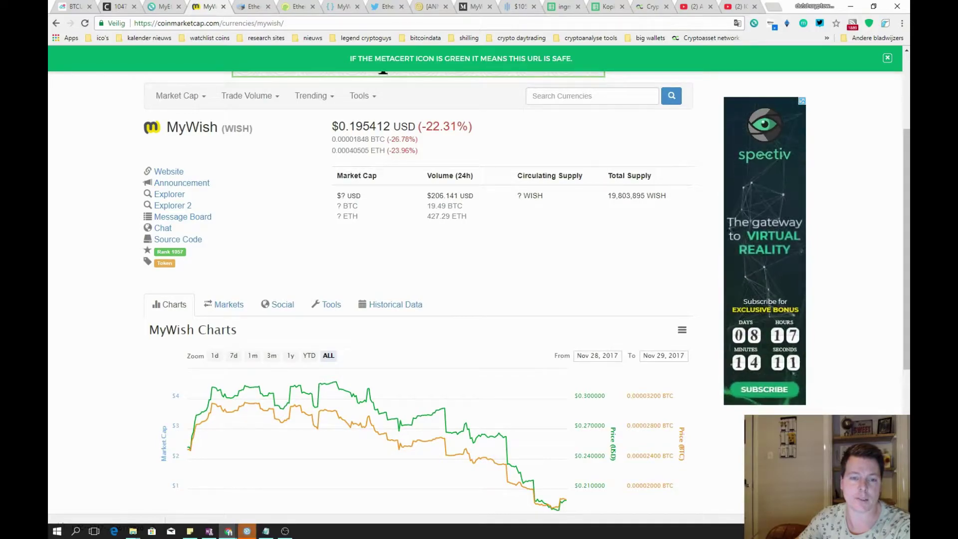
scroll(402, 235, down, 2)
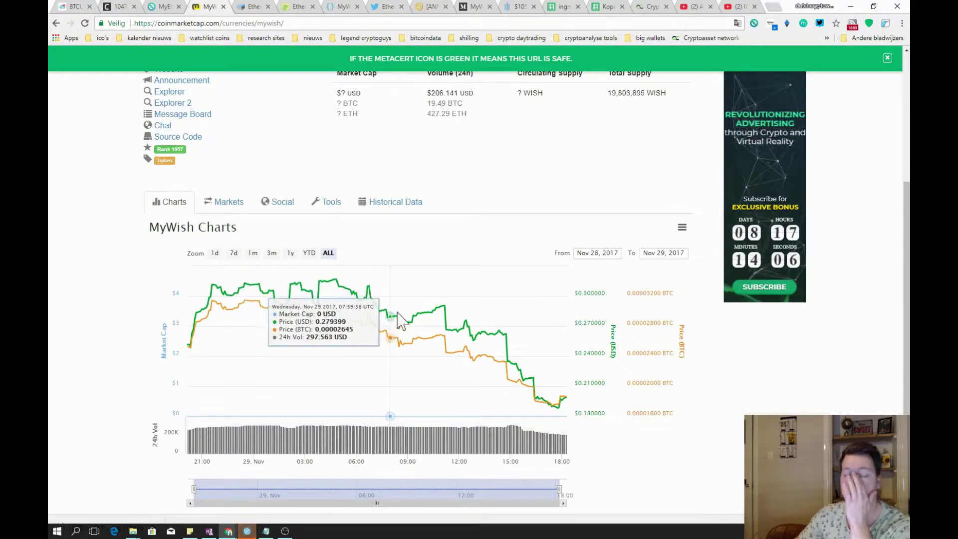
scroll(399, 309, up, 4)
scroll(385, 330, down, 5)
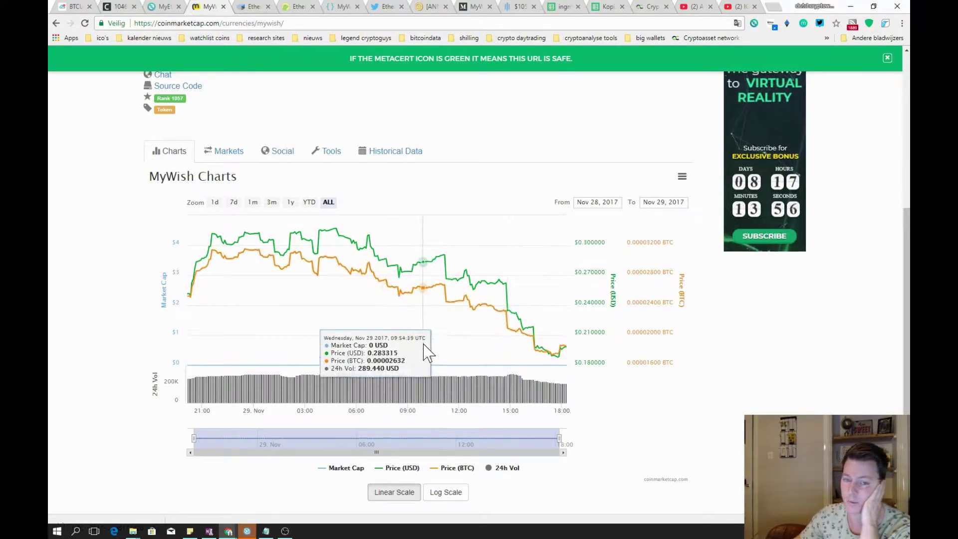
scroll(519, 321, up, 4)
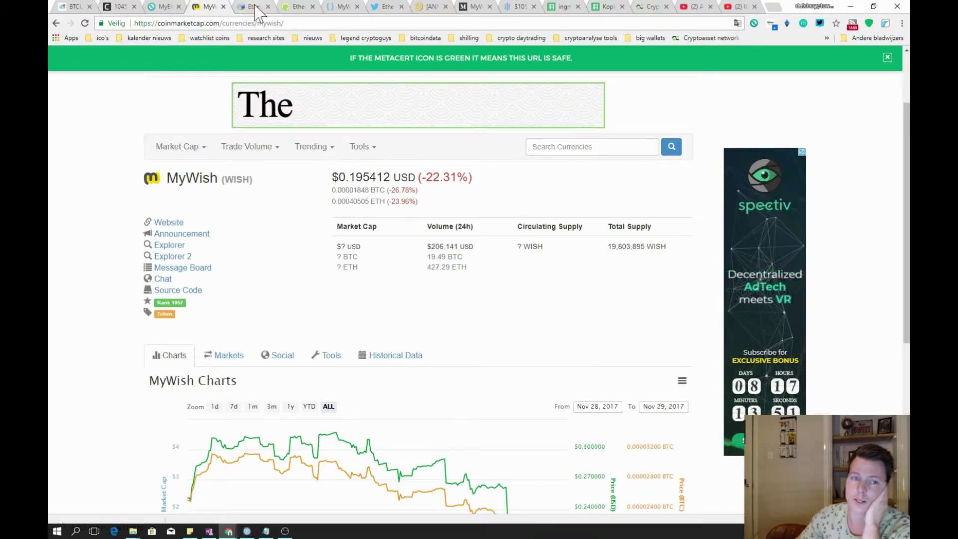
click(343, 8)
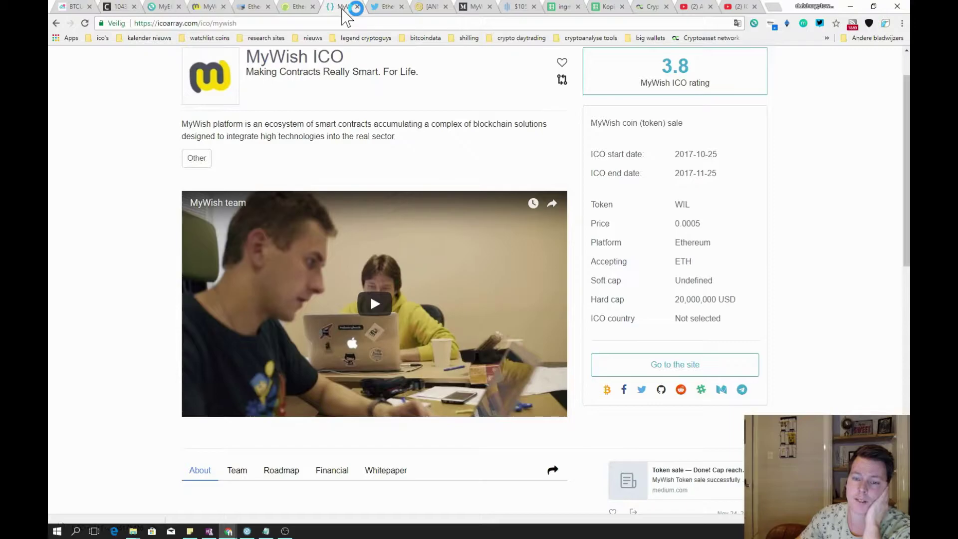
click(207, 8)
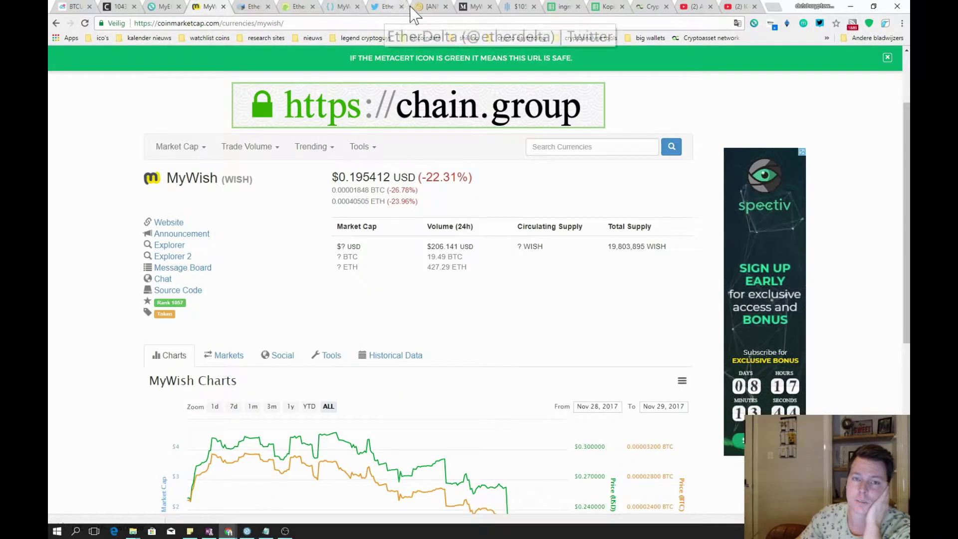
- Read the roadmap and token sections of the MyWish Medium article, highlighting the total circulating supply figure
click(477, 10)
scroll(437, 291, down, 8)
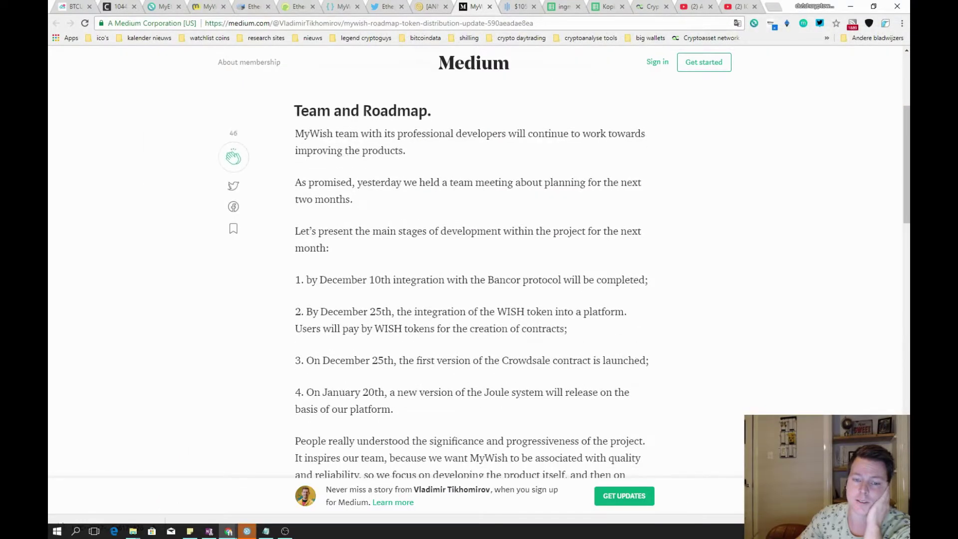
scroll(454, 300, down, 4)
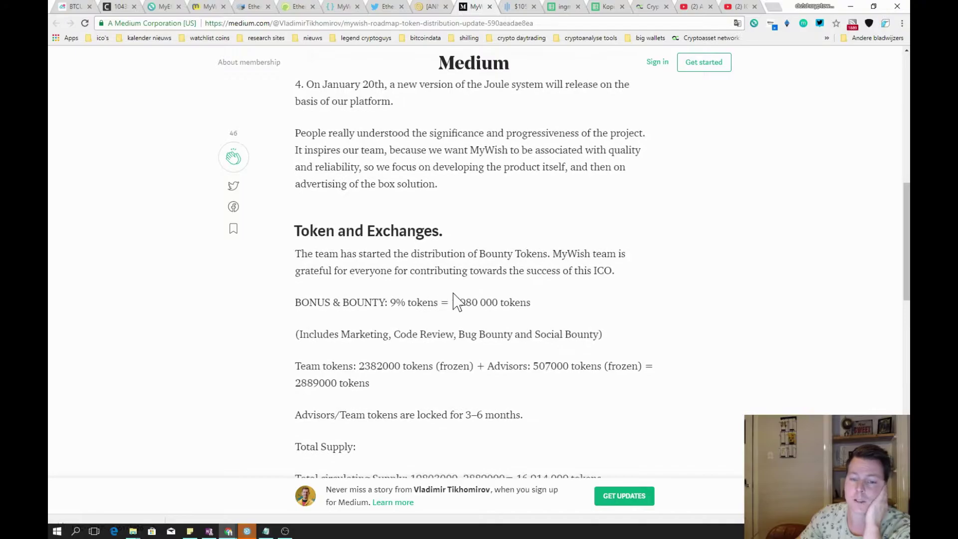
scroll(458, 302, down, 1)
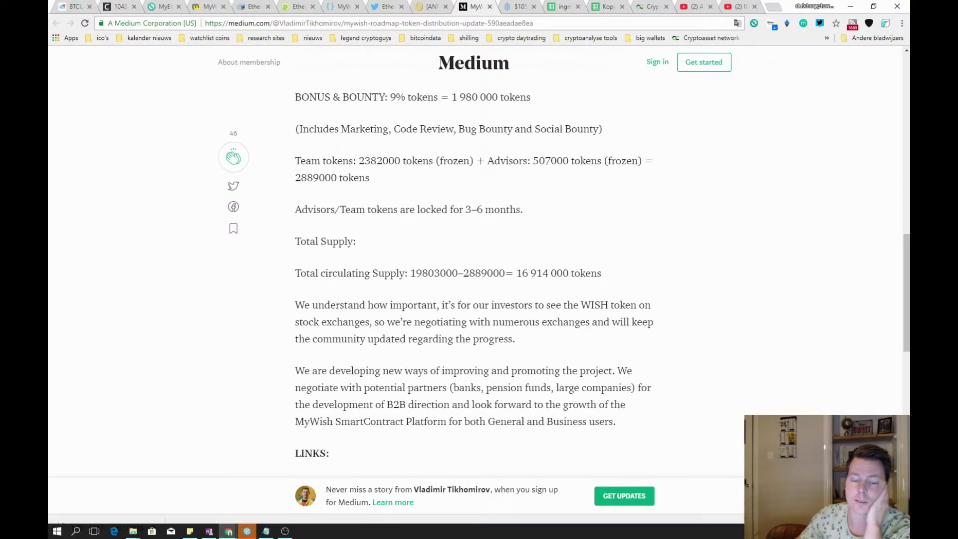
scroll(474, 260, down, 2)
drag(515, 170, 575, 170)
scroll(487, 206, up, 1)
click(458, 248)
scroll(565, 181, down, 2)
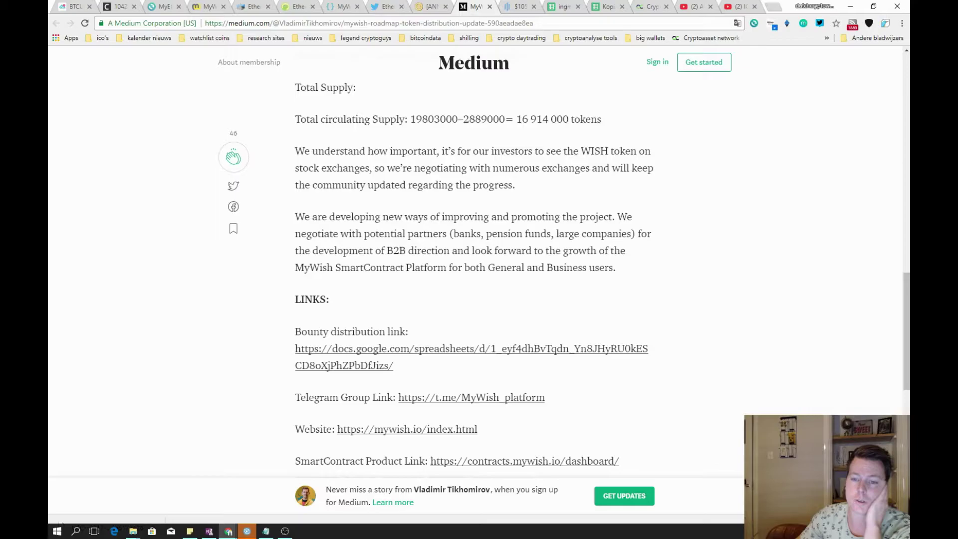
- Look over the links closing the MyWish Medium article and return to its Team and Roadmap section
scroll(482, 198, down, 2)
scroll(484, 213, down, 3)
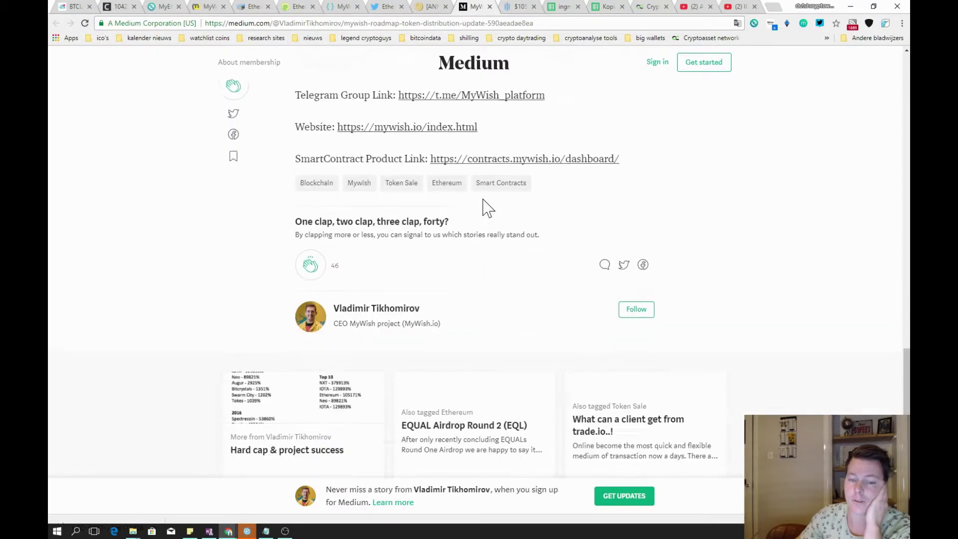
scroll(480, 220, up, 8)
scroll(474, 274, up, 3)
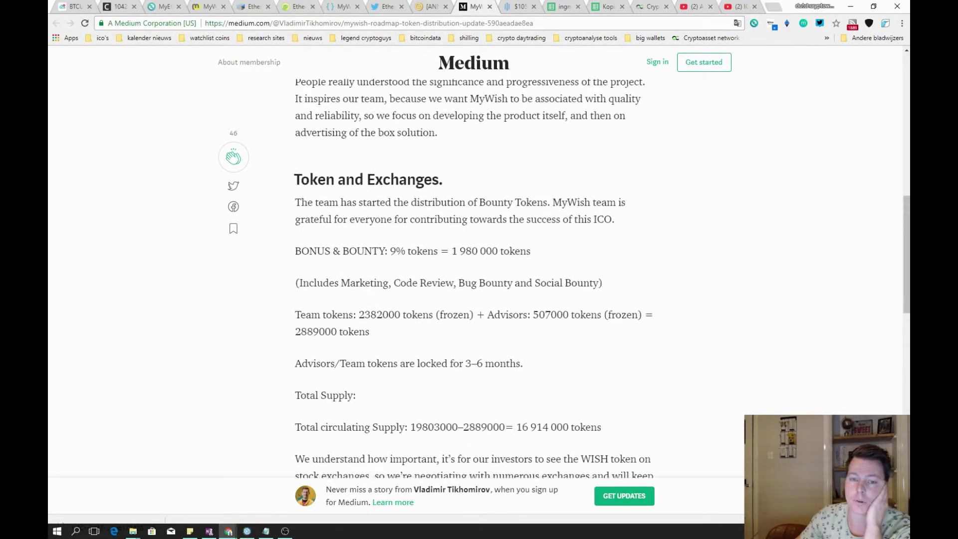
scroll(514, 274, up, 9)
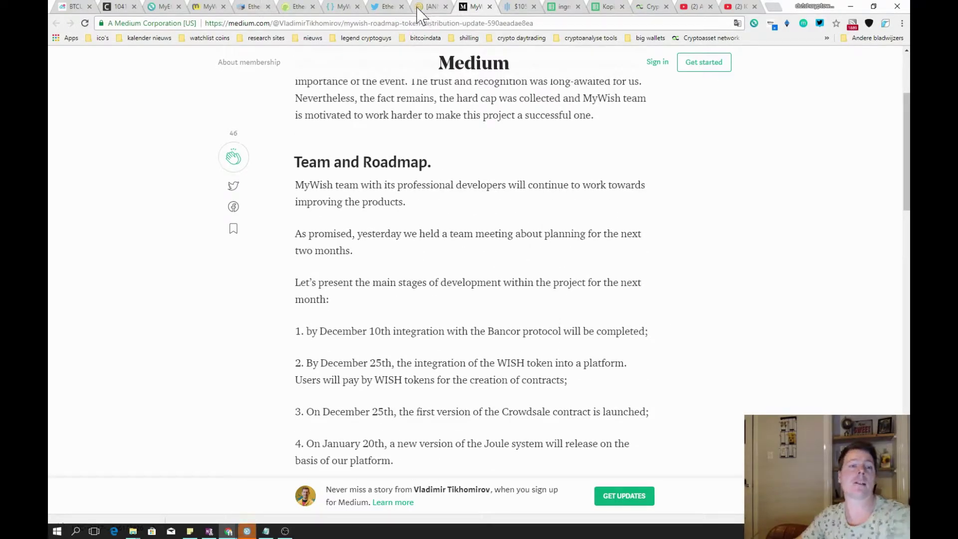
- Dismiss the safe-URL banner on MyEtherWallet and open the WISH/ETH pair on EtherDelta from CoinMarketCap's MyWish markets list
click(157, 7)
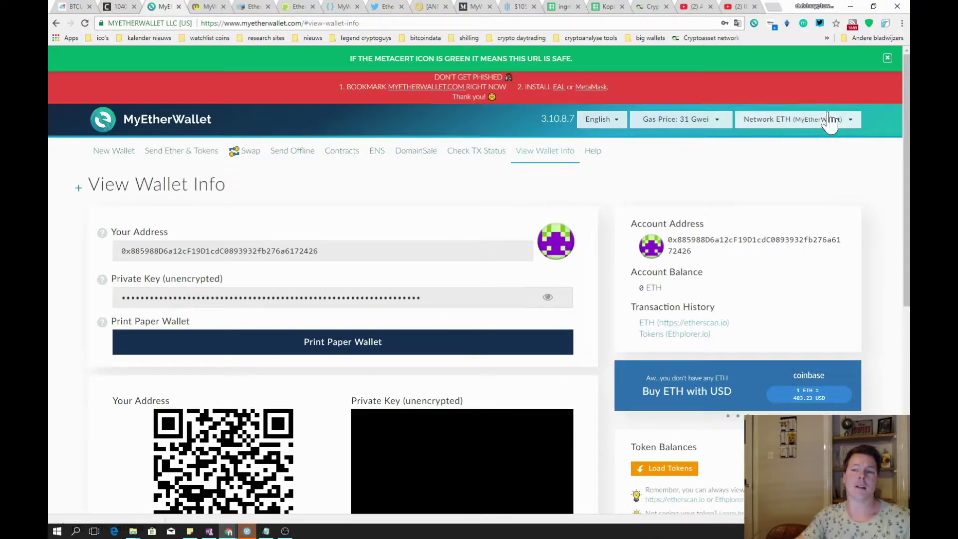
click(887, 59)
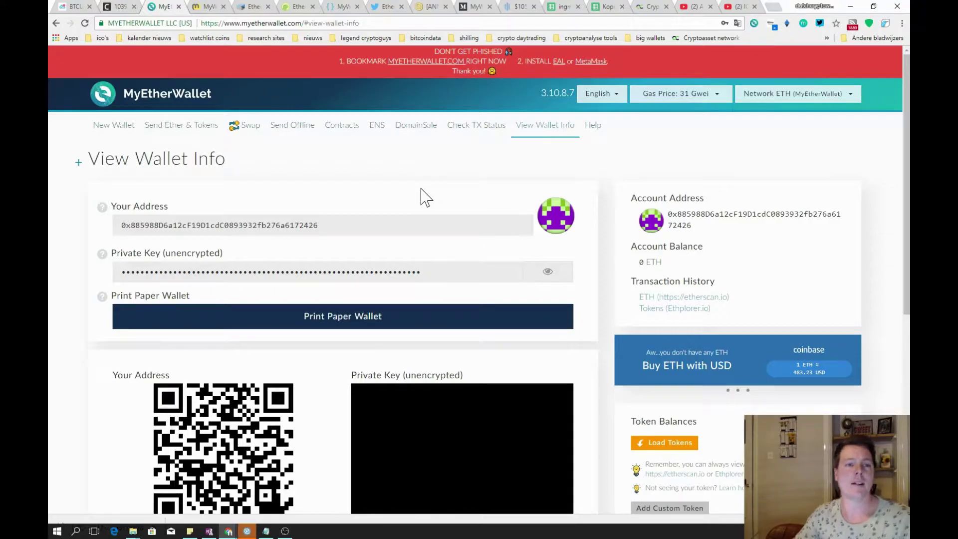
click(211, 9)
scroll(249, 280, down, 3)
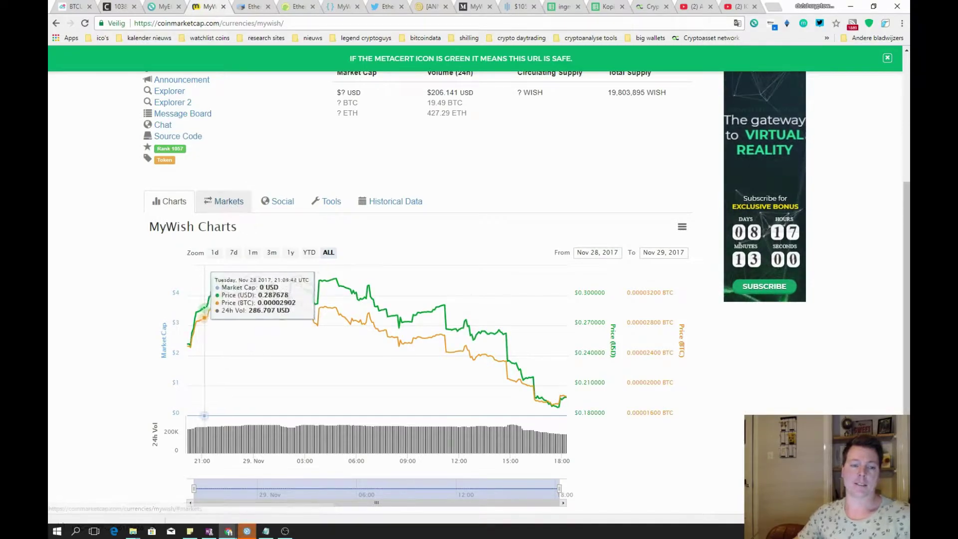
click(229, 205)
scroll(265, 291, down, 2)
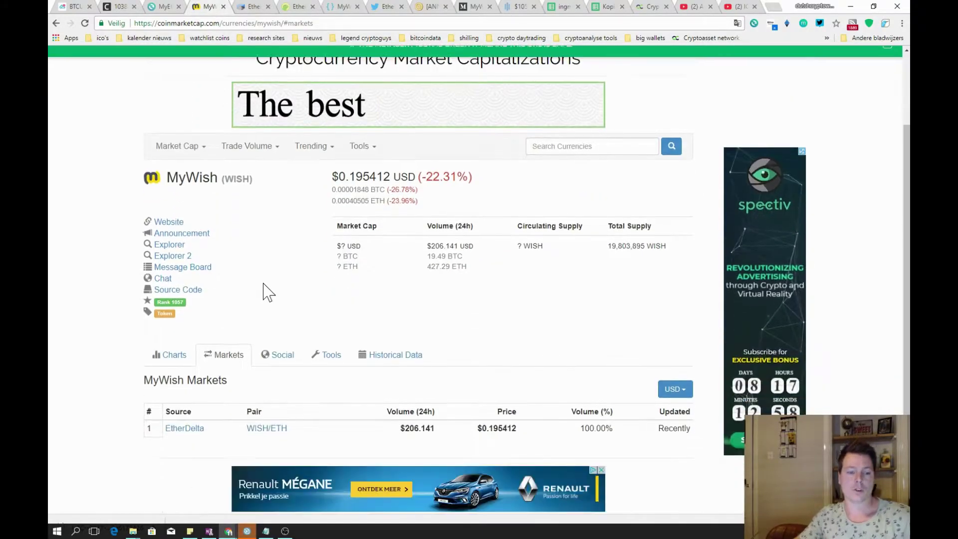
scroll(267, 293, down, 1)
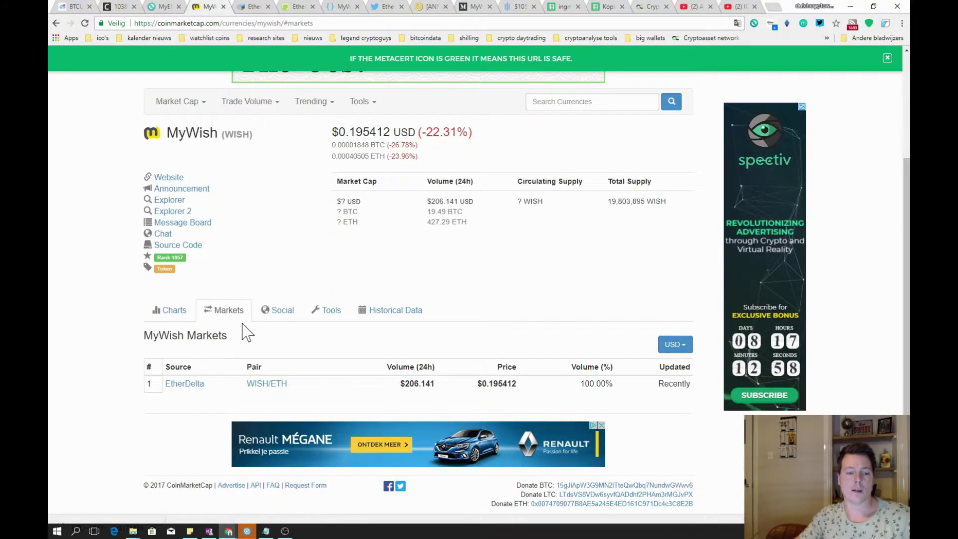
click(264, 389)
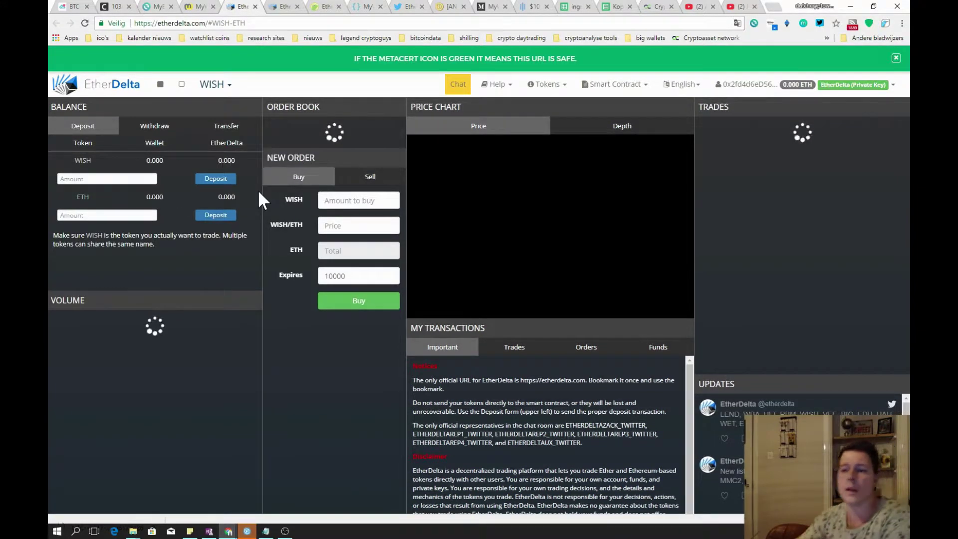
- Create a new Ethereum account on EtherDelta, acknowledge its private key backup notice and review the account options
click(893, 86)
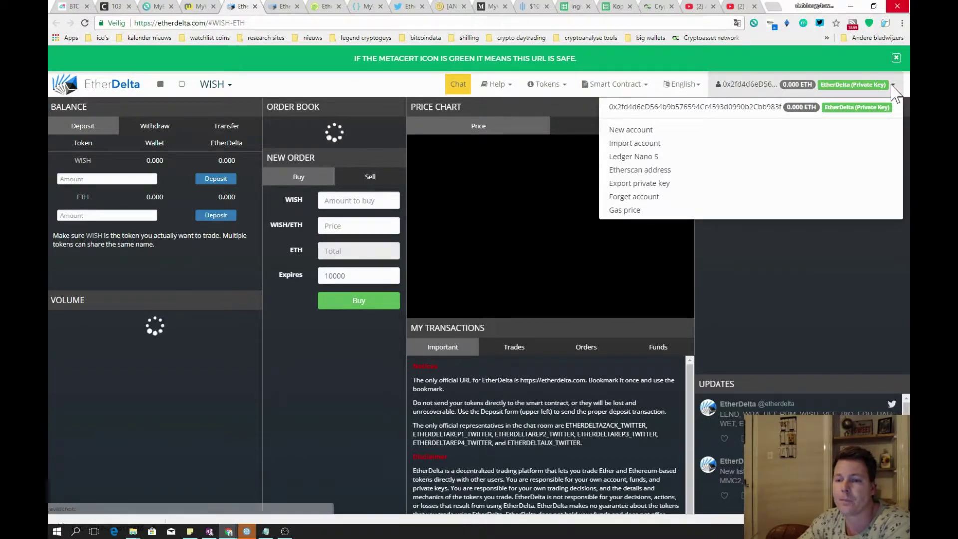
click(651, 130)
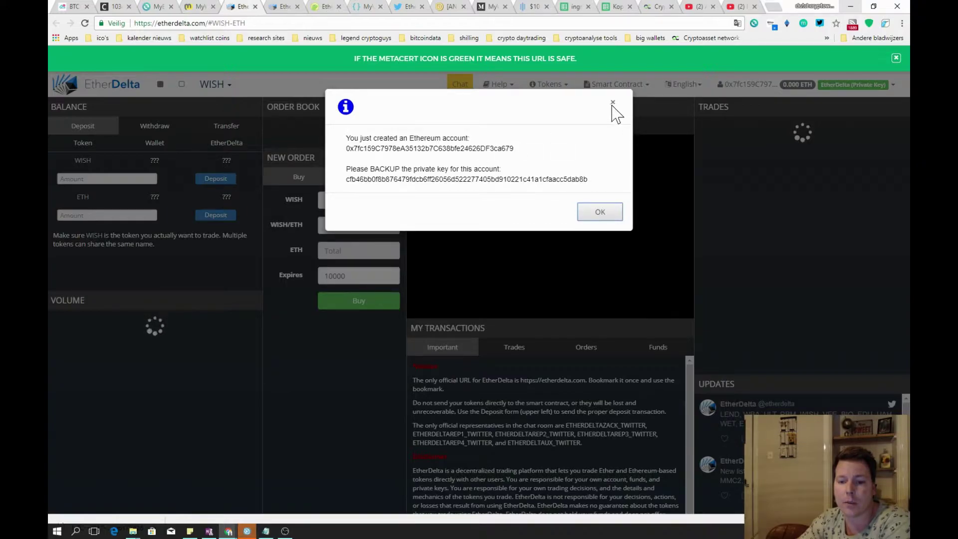
click(600, 211)
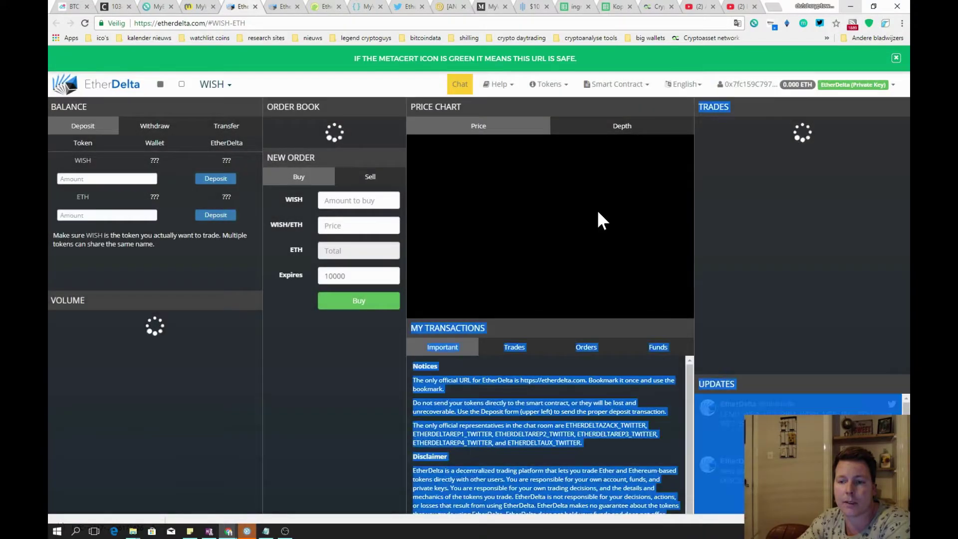
click(880, 87)
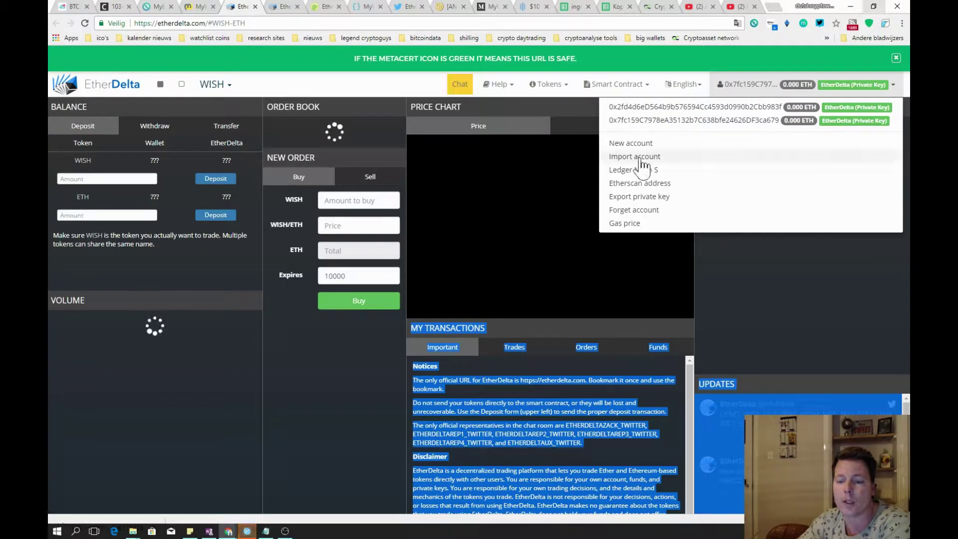
click(787, 321)
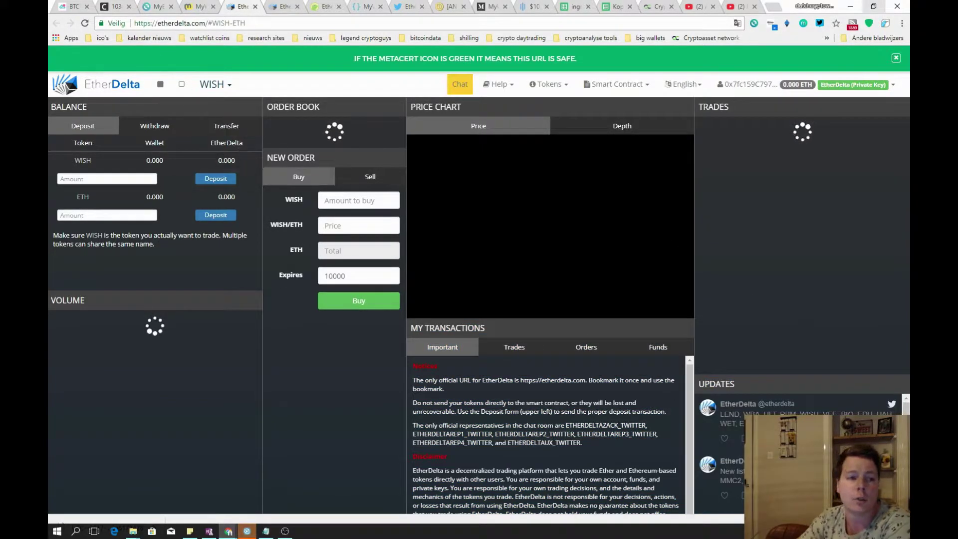
- Look over the wallet info on MyEtherWallet and return to the WISH market on EtherDelta
click(158, 7)
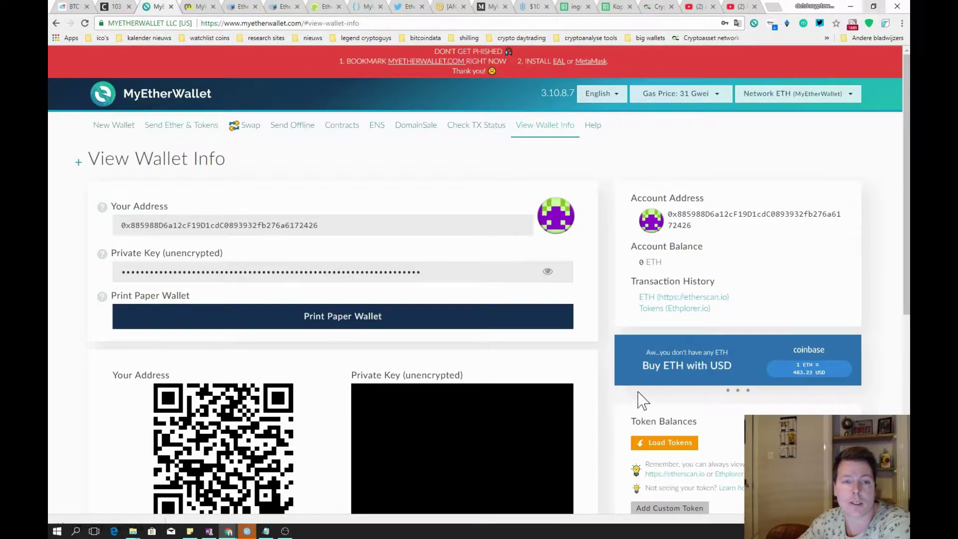
click(111, 8)
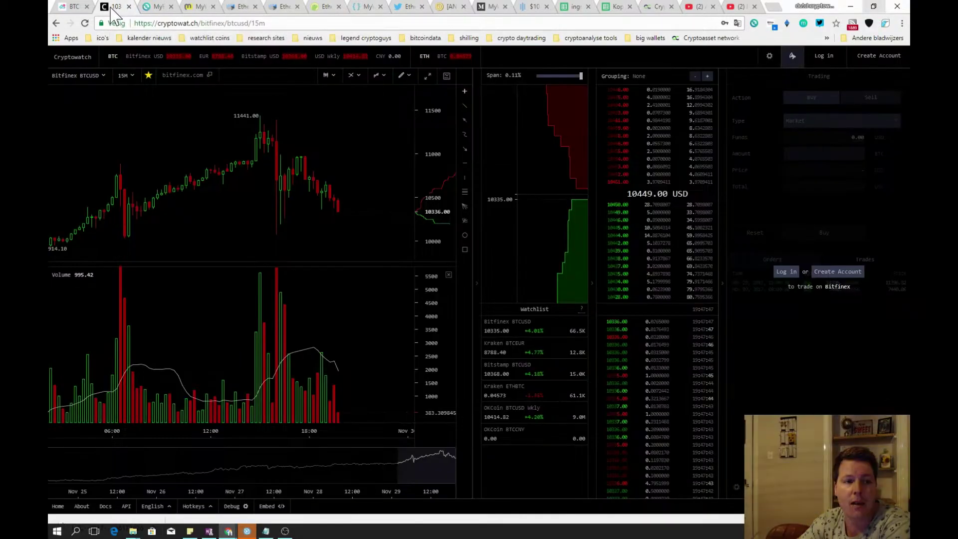
click(154, 7)
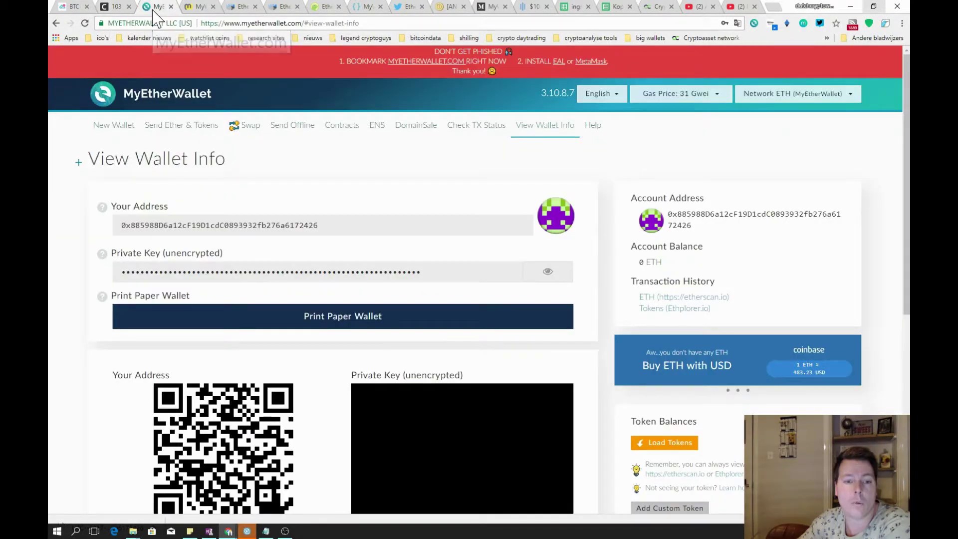
click(196, 7)
click(241, 7)
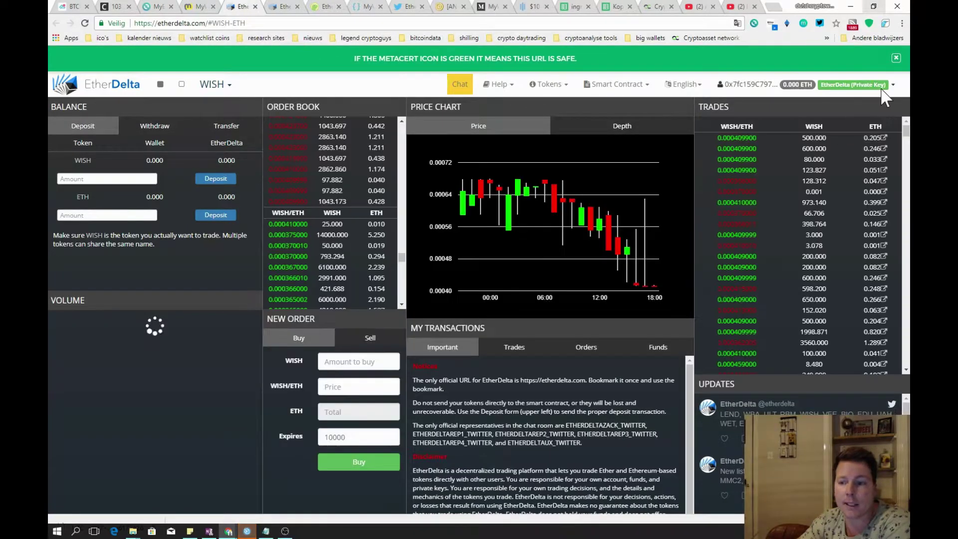
- Start importing an account on EtherDelta and paste the MyEtherWallet wallet's private key
click(892, 85)
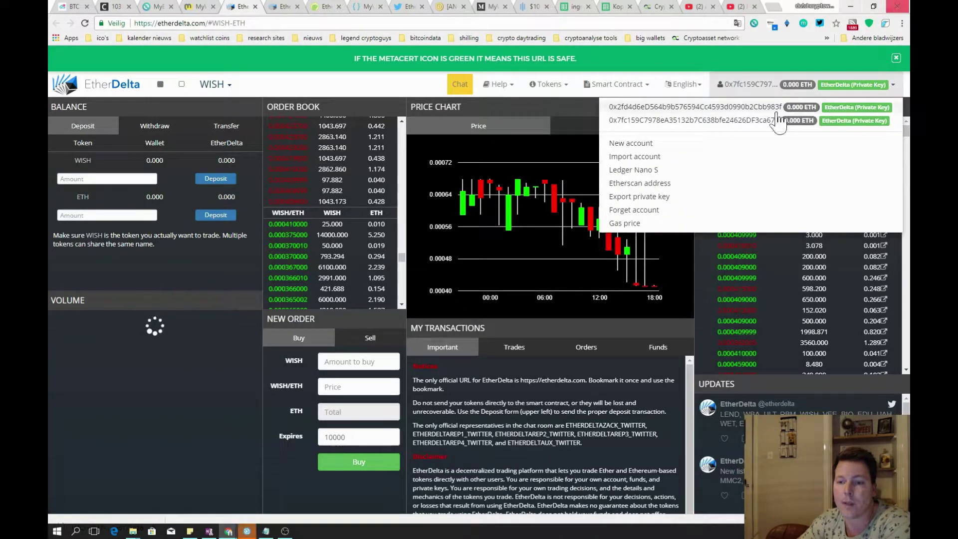
click(656, 157)
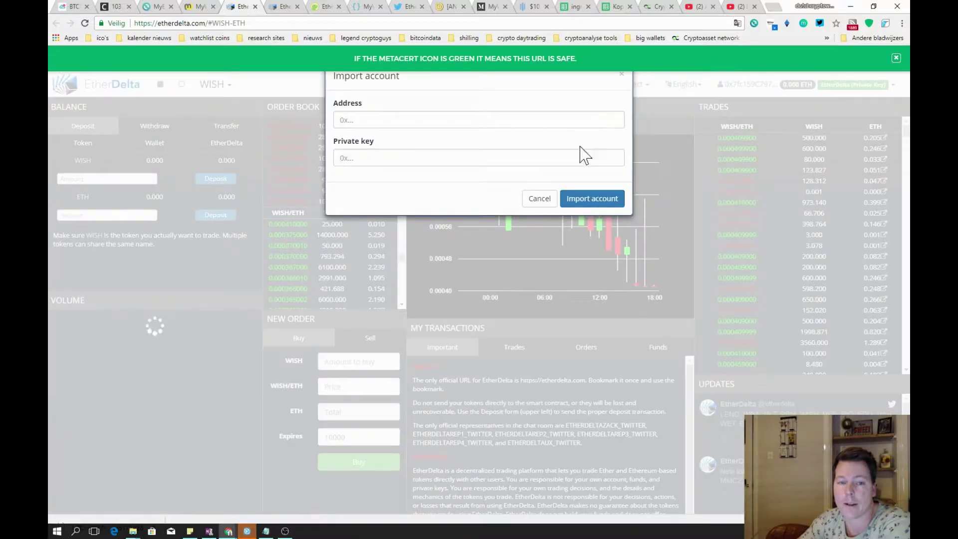
click(359, 158)
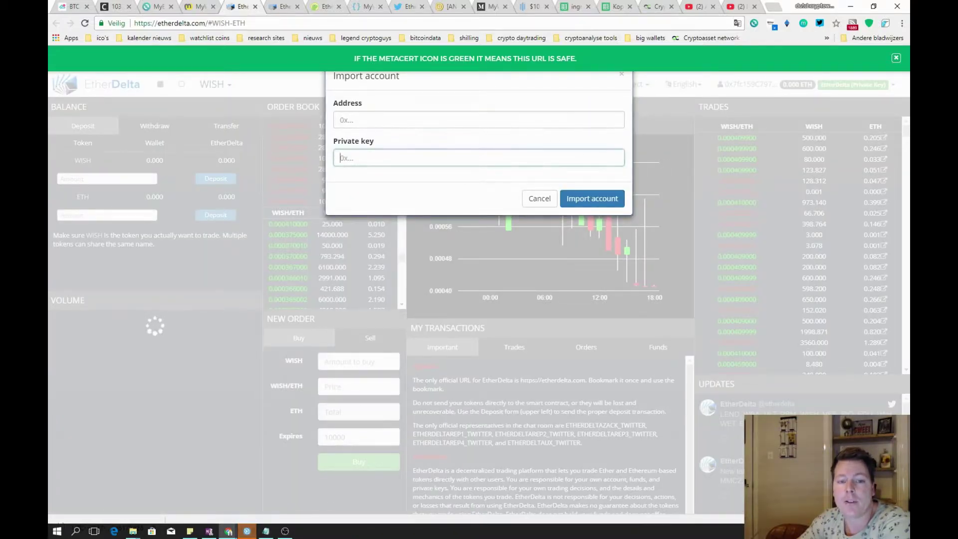
right_click(359, 158)
click(394, 215)
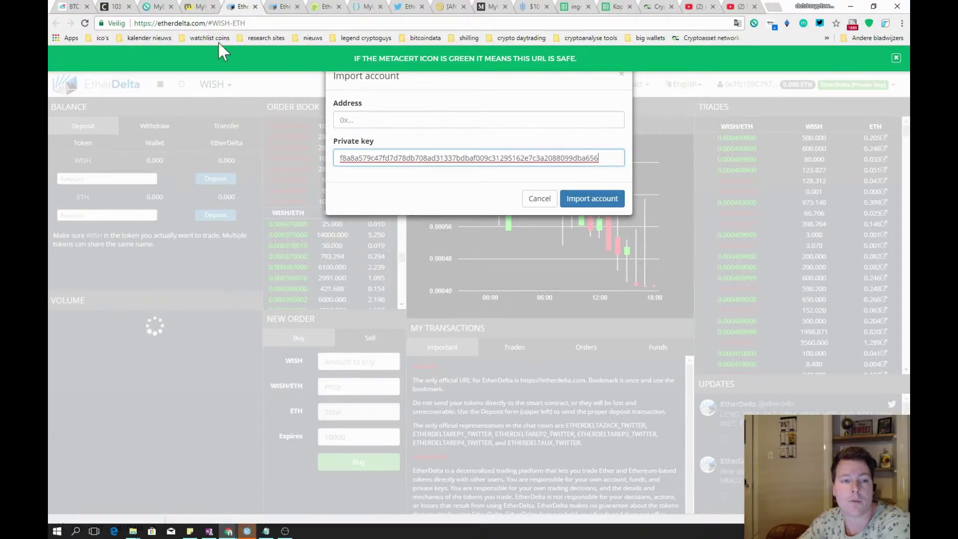
- Copy the wallet address from MyEtherWallet into the import form's address field and import the account into EtherDelta
click(156, 9)
drag(322, 225, 120, 225)
right_click(158, 232)
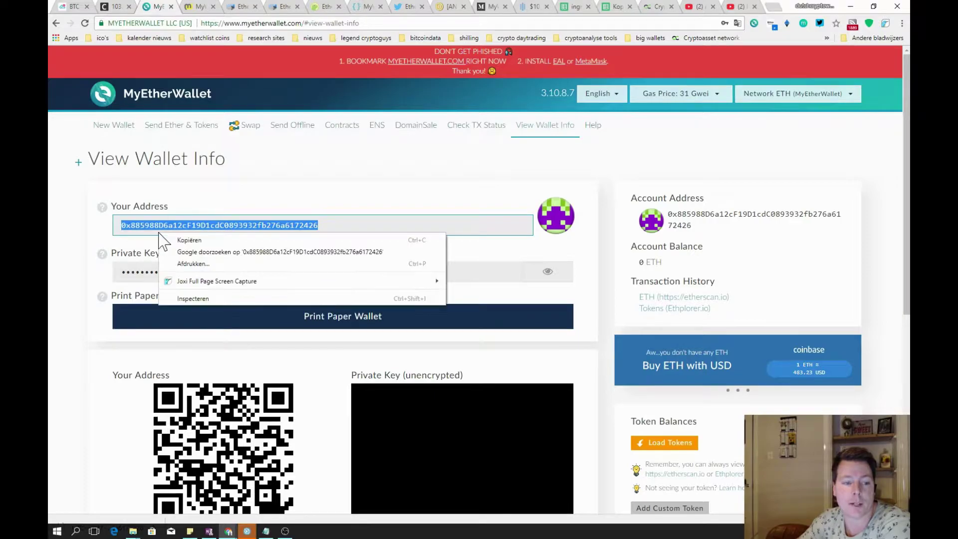
click(181, 242)
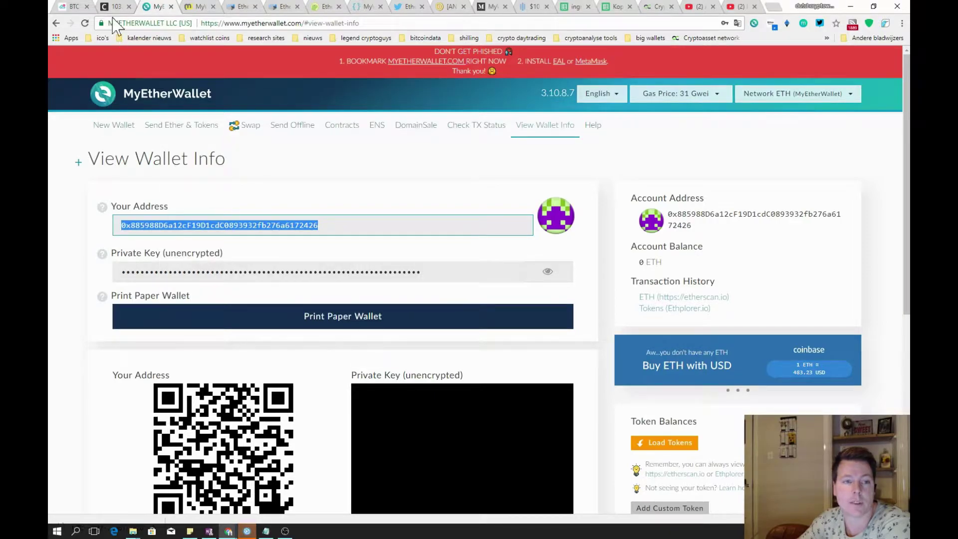
click(240, 7)
right_click(369, 120)
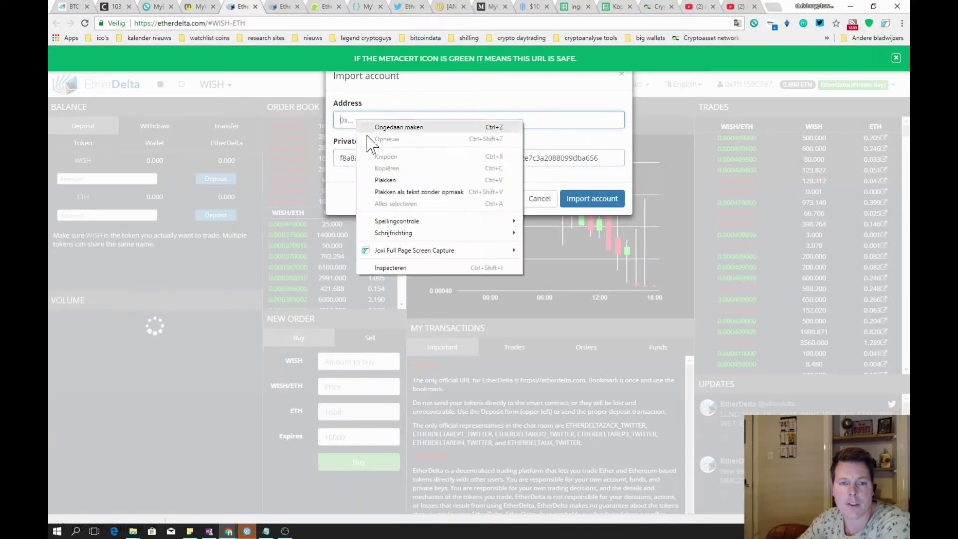
click(396, 181)
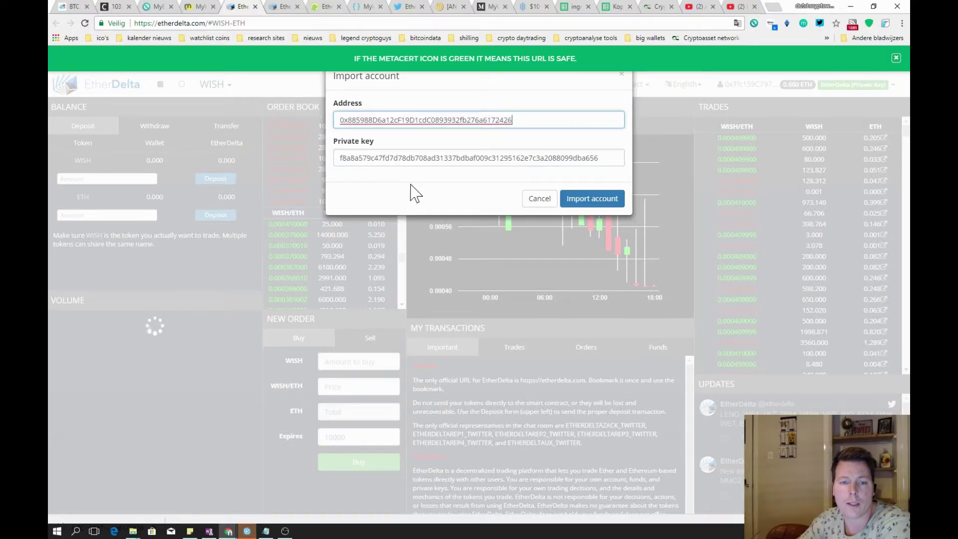
click(593, 199)
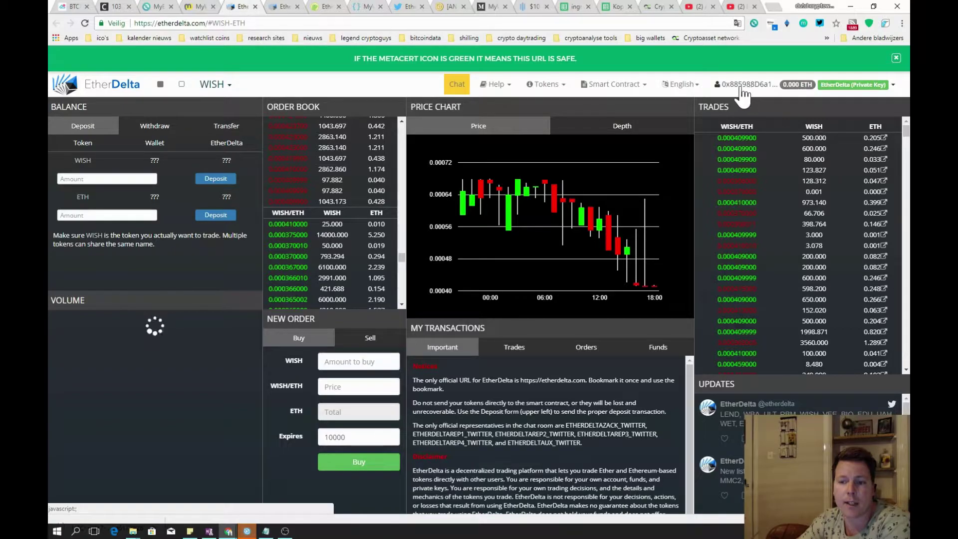
- Compare the imported account with the wallet address on MyEtherWallet and go back to EtherDelta's WISH market
click(157, 7)
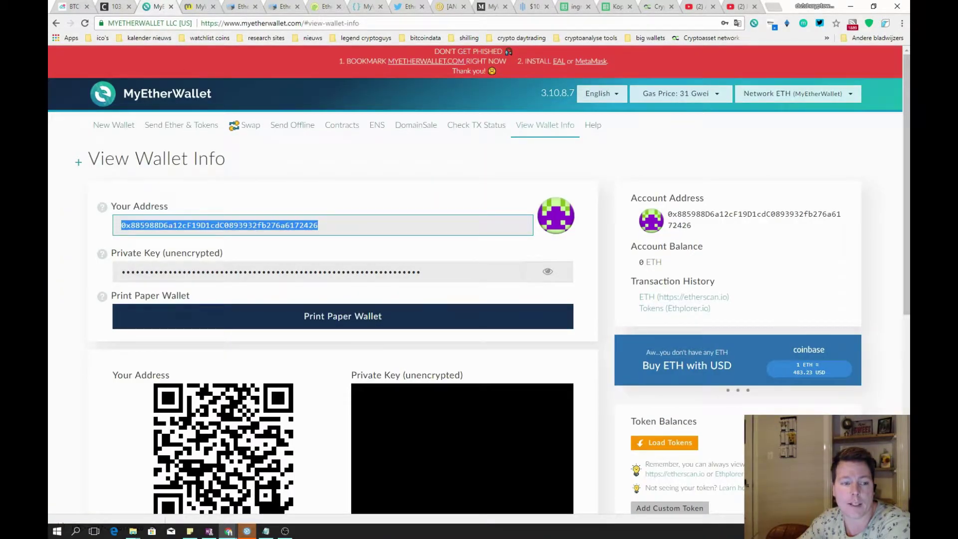
click(116, 7)
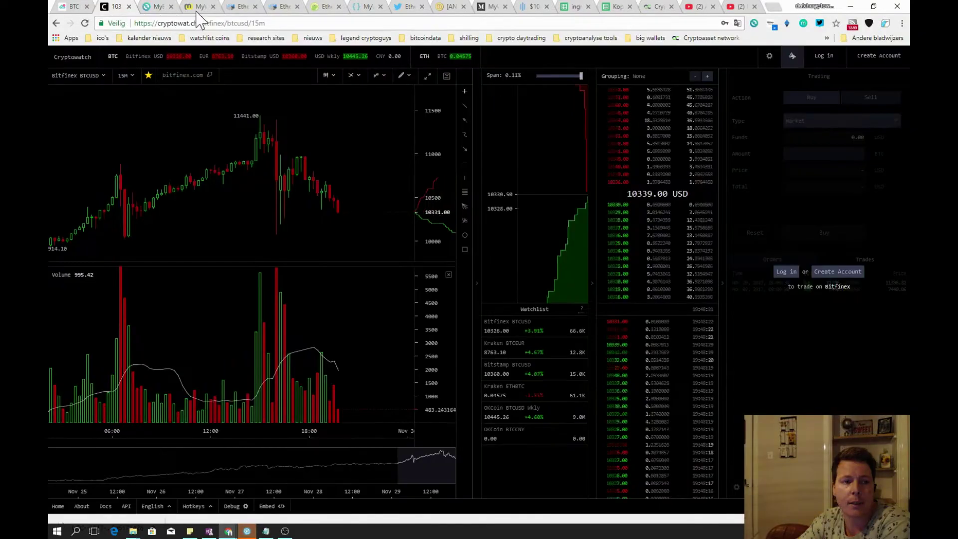
click(198, 7)
click(241, 6)
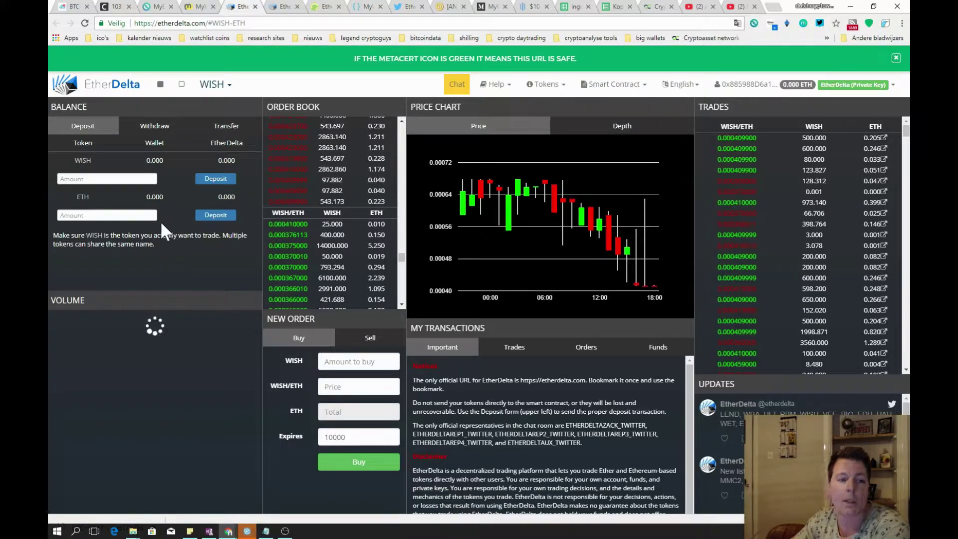
- Enter 6 as the ETH amount to deposit from the wallet to EtherDelta
click(70, 215)
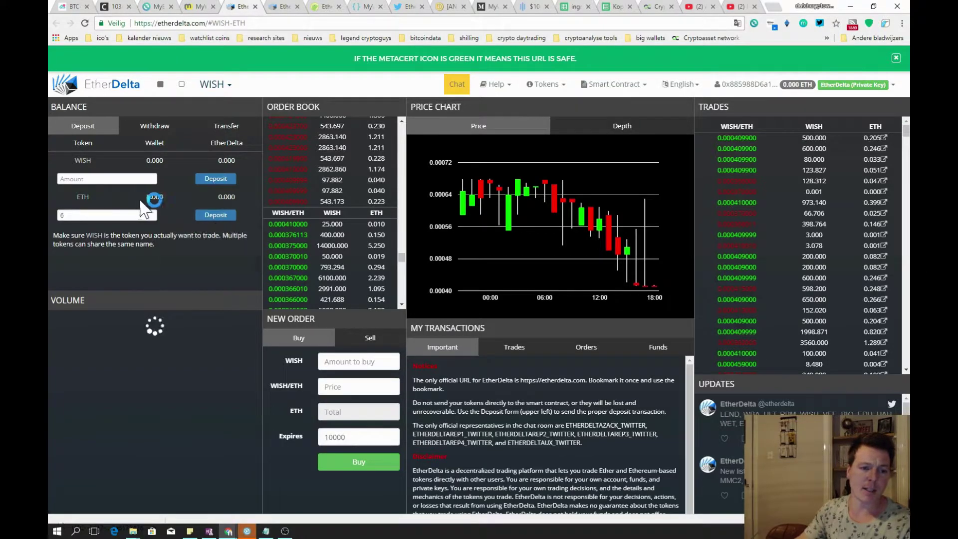
mouse_move(155, 196)
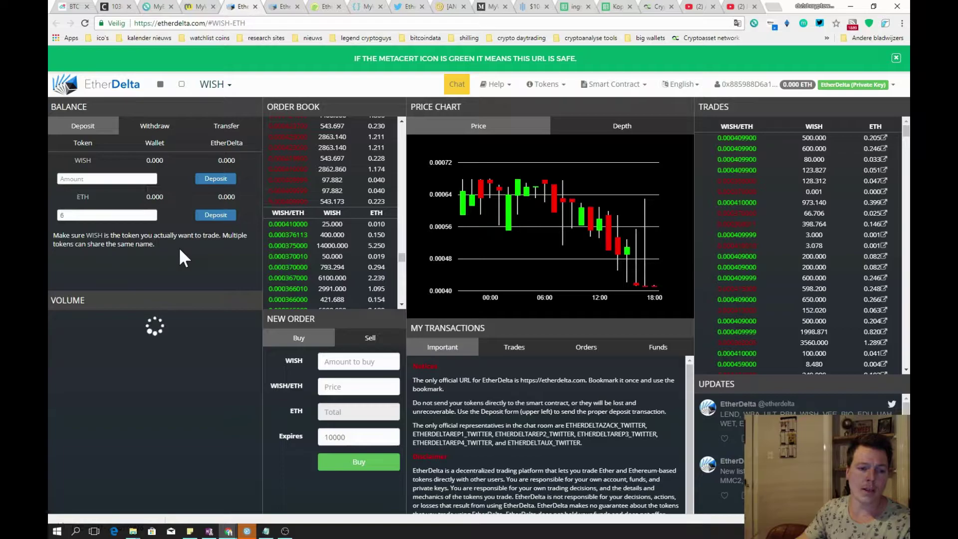
mouse_move(227, 197)
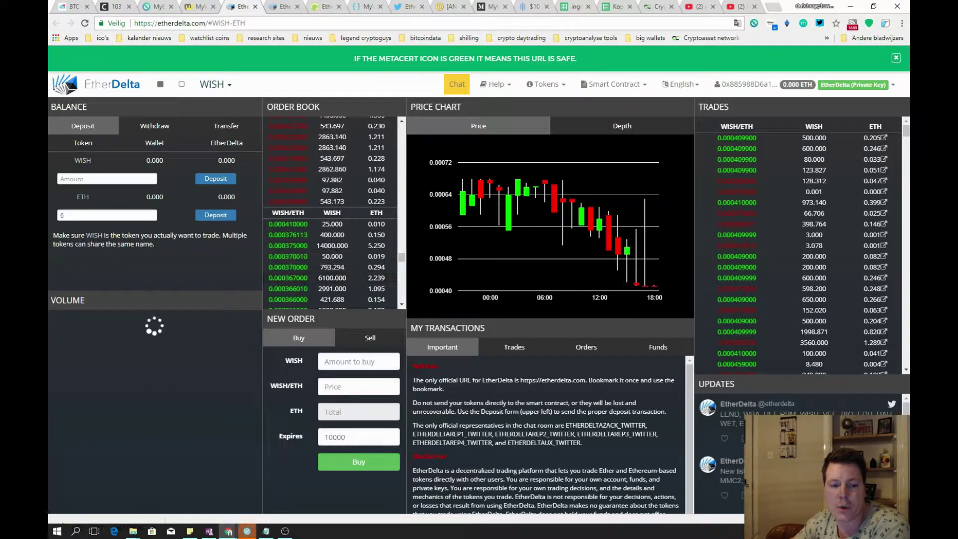
- Inspect the order book's 400 WISH order at 0.000376113 and close its sell dialog without trading
click(307, 236)
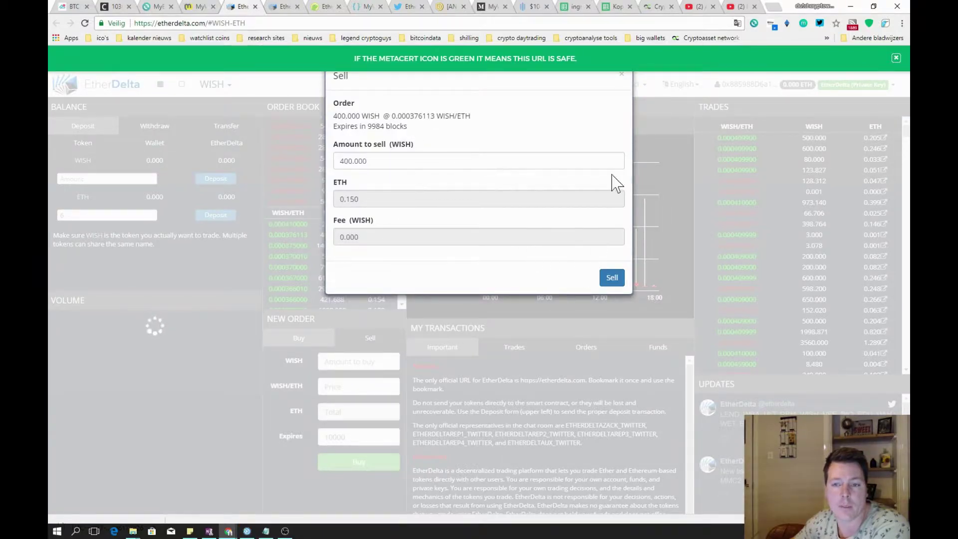
click(622, 75)
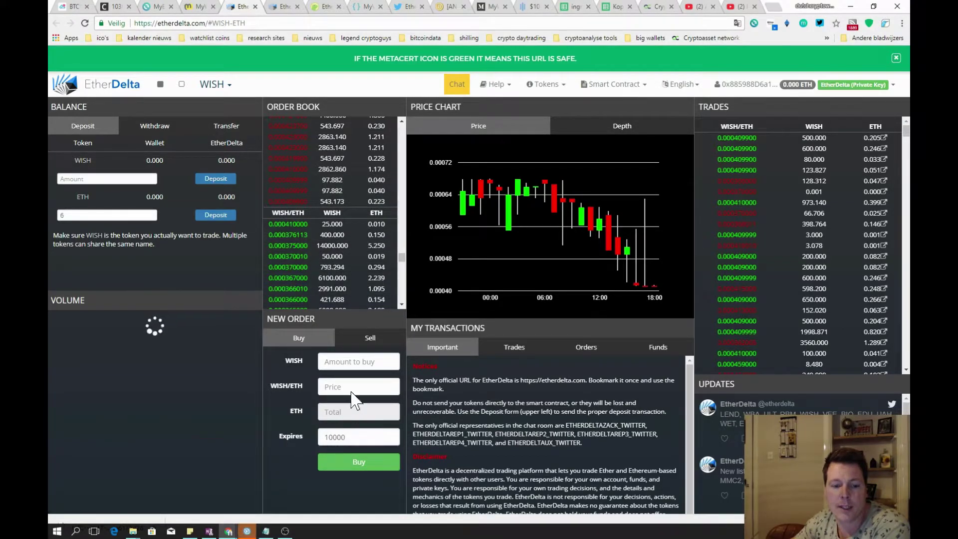
- Set the price of the new WISH buy order to 0.000400000 ETH
click(338, 387)
text(0)
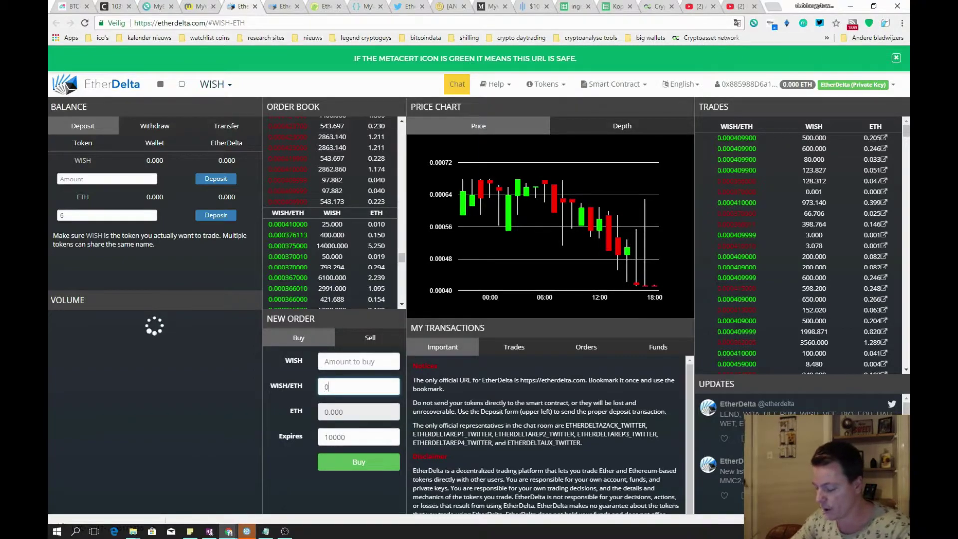
text(.0)
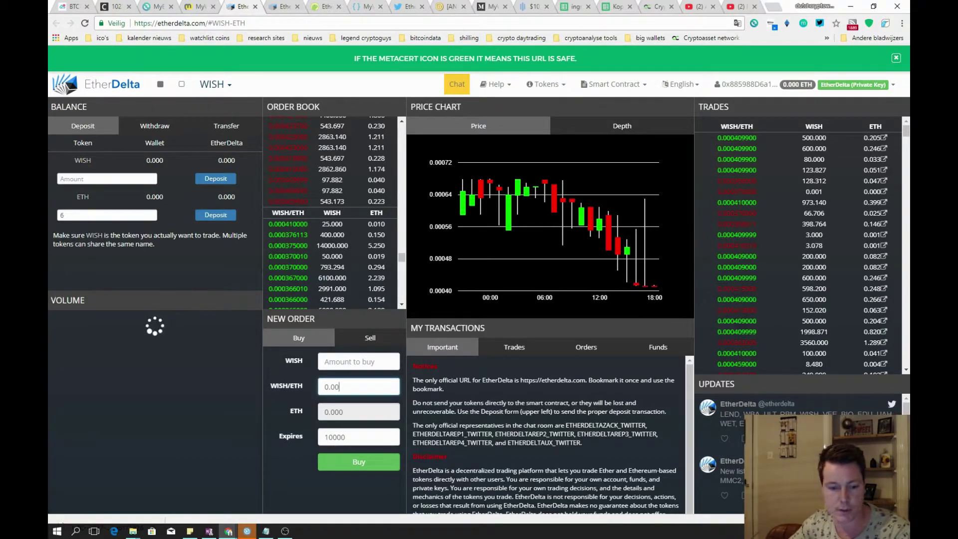
text(400000)
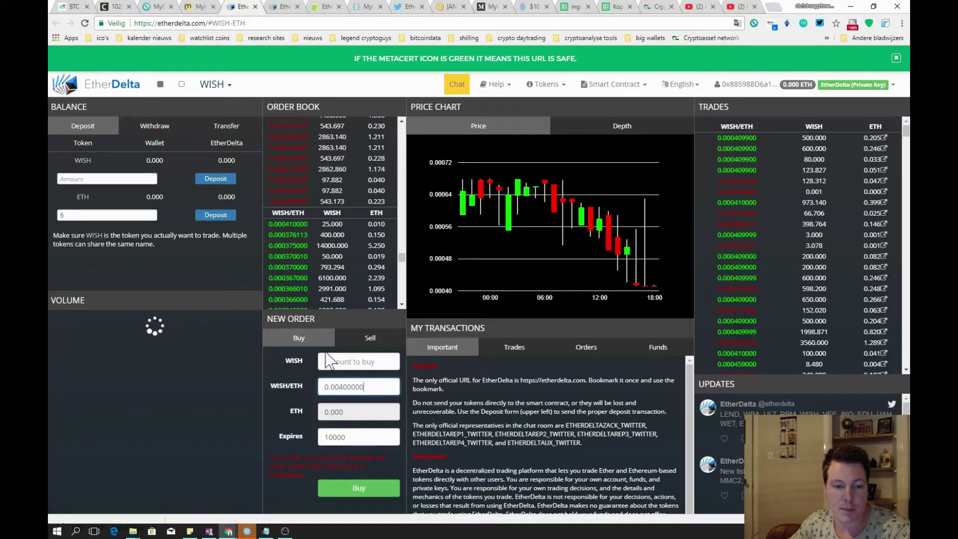
click(299, 337)
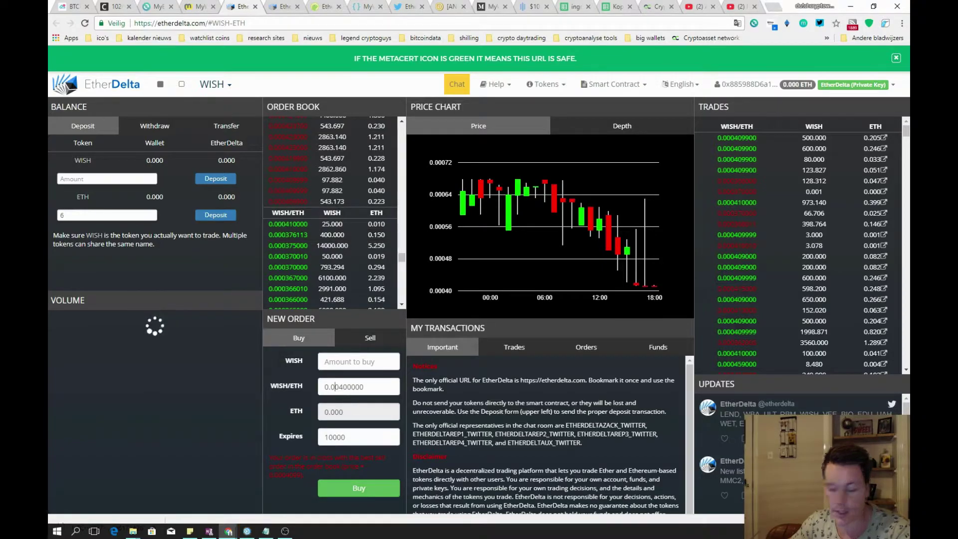
key(Tab)
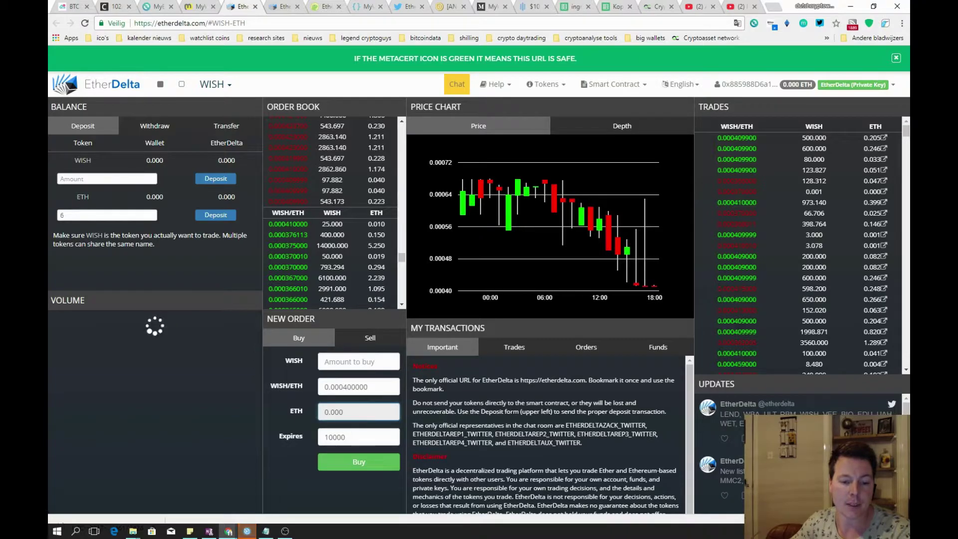
click(350, 361)
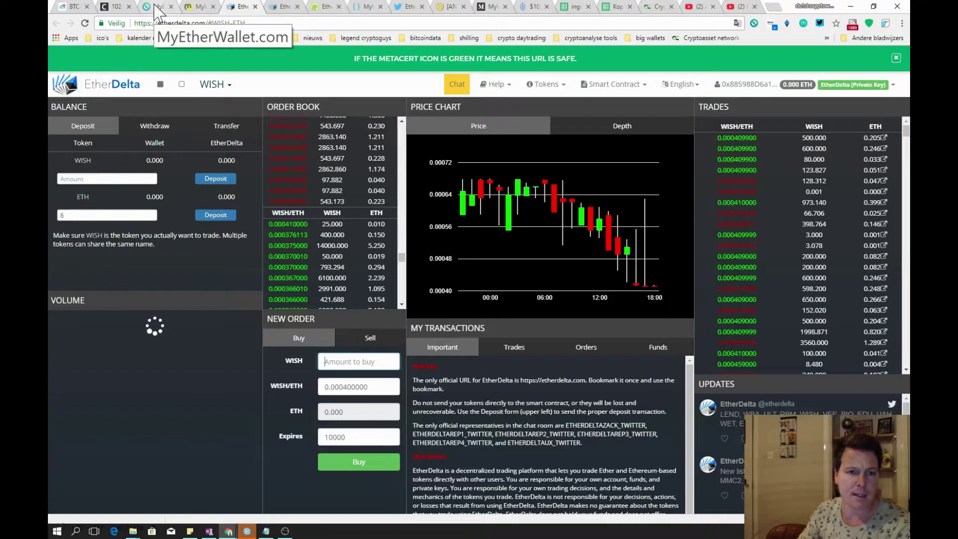
- Convert 0.0004 ETH to USD on CoinGecko's Ethereum page and return to EtherDelta's WISH market
click(326, 9)
key(BackSpace)
text(4)
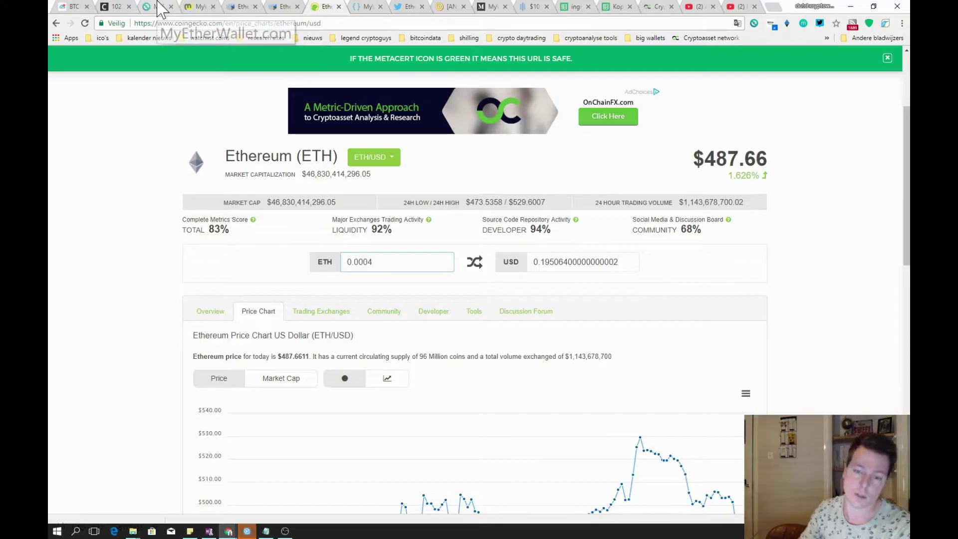
scroll(396, 325, down, 2)
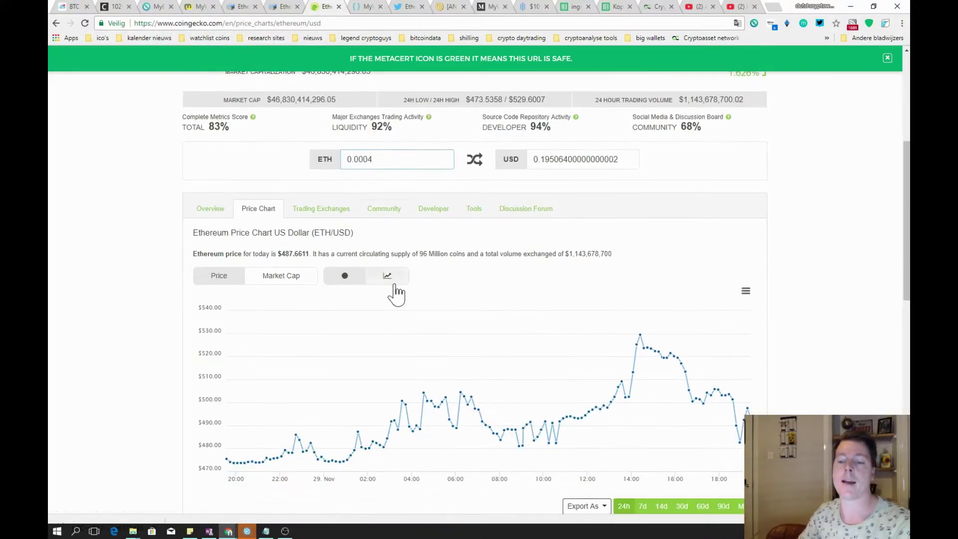
scroll(214, 160, up, 3)
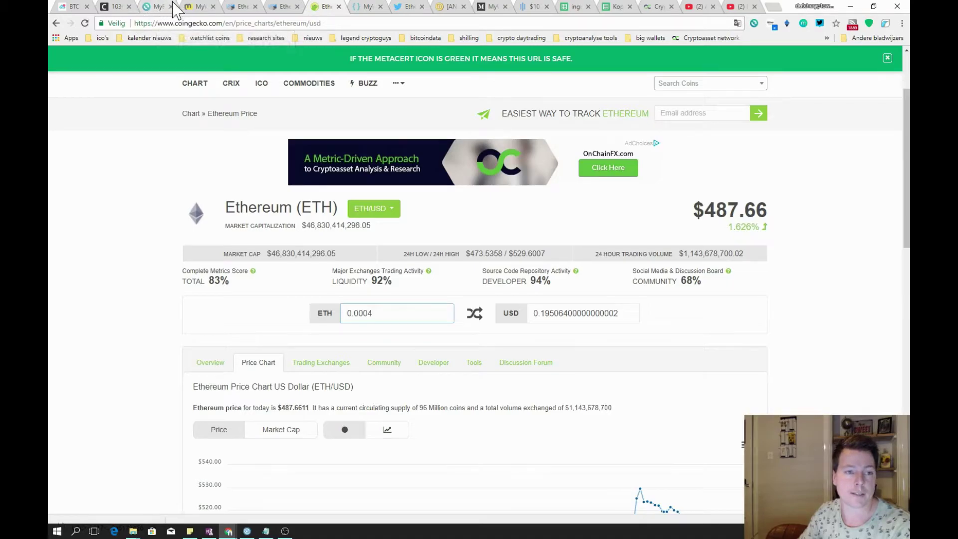
click(240, 7)
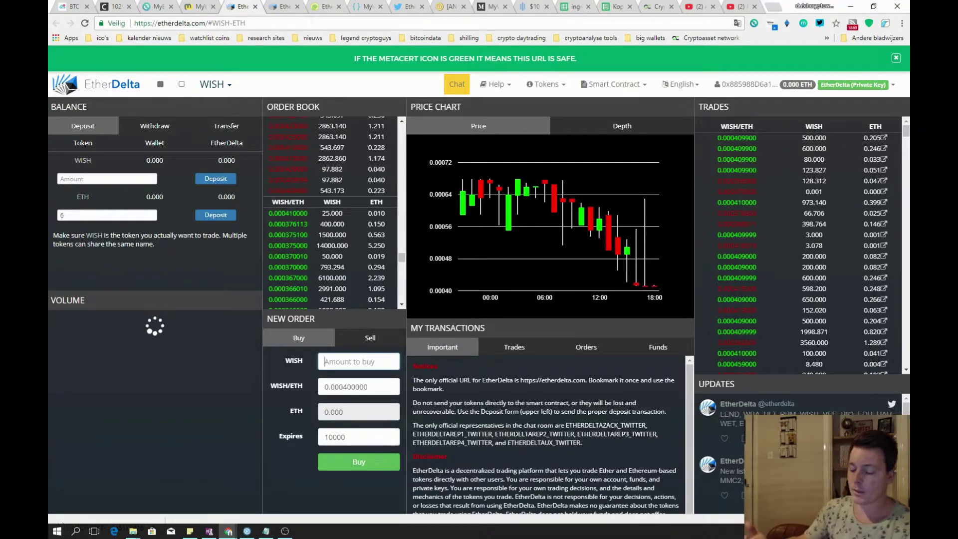
- Set the amount of the new buy order to 15000 WISH
text(10000)
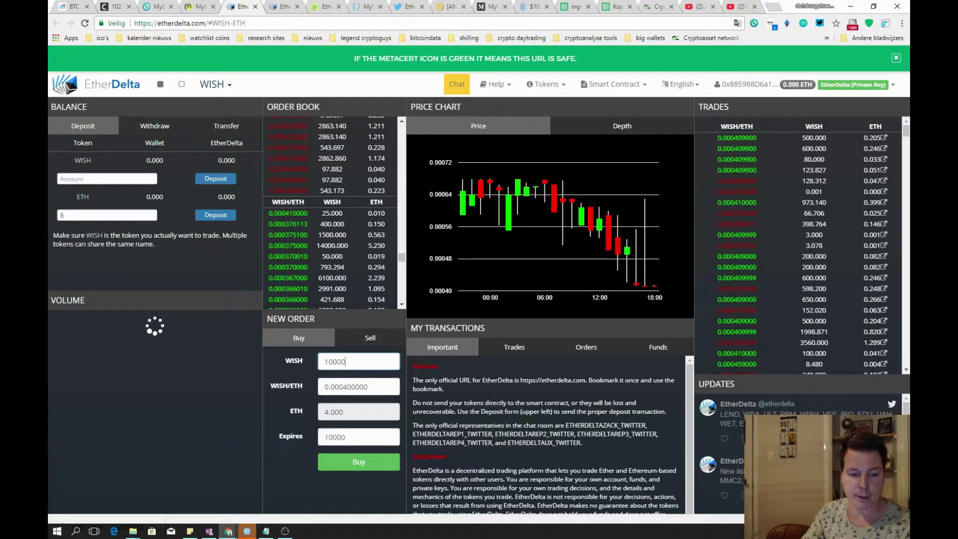
key(BackSpace)
key(BackSpace)
key(BackSpace)
key(BackSpace)
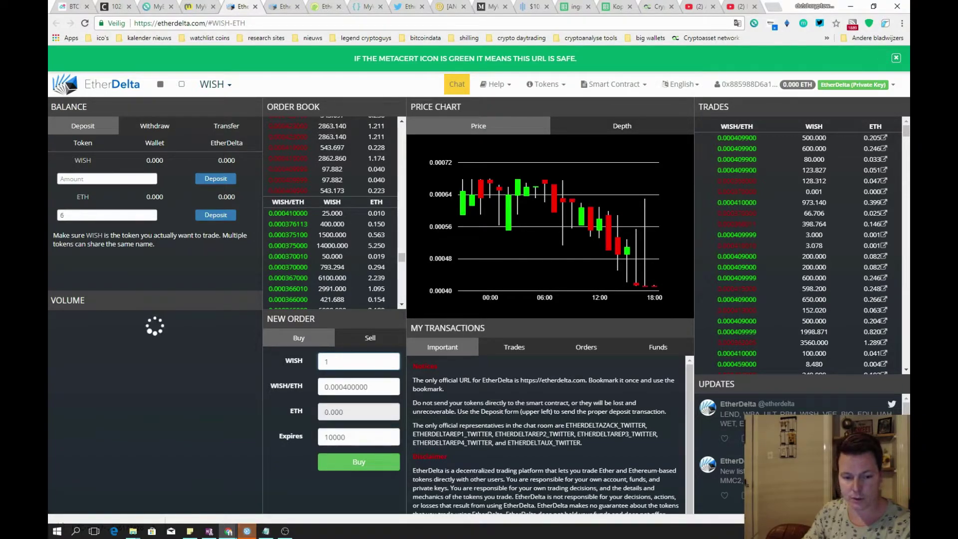
text(2)
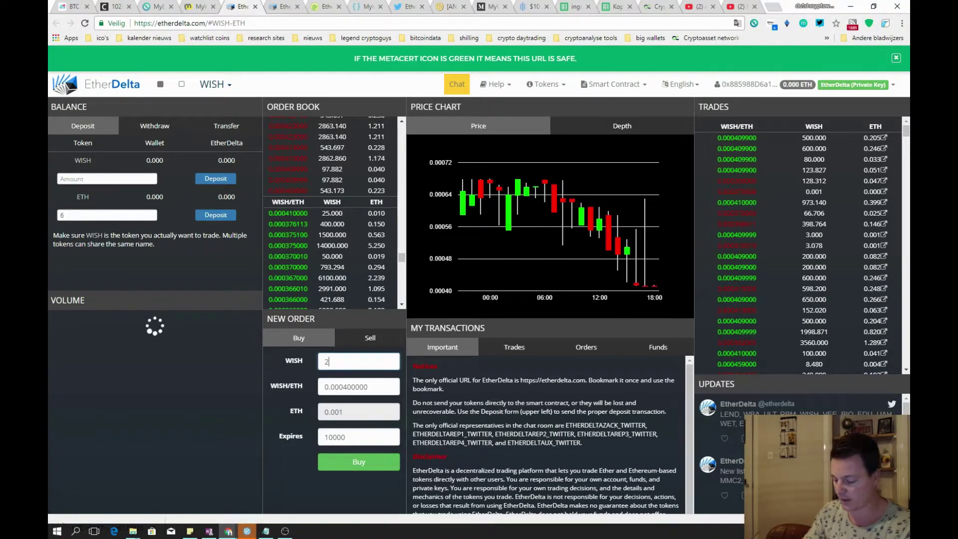
key(BackSpace)
text(15000)
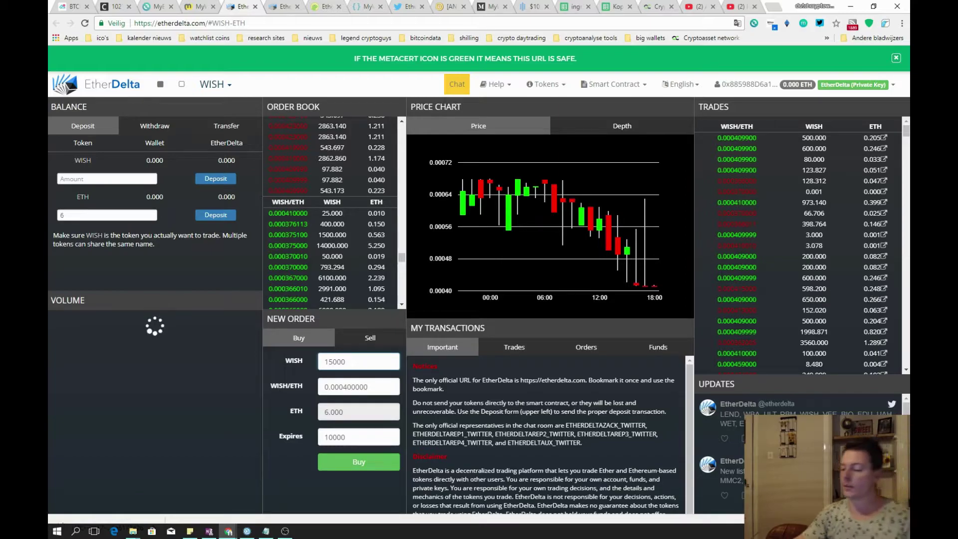
- Display the account's own orders, try to submit the 15000 WISH buy order and dismiss the resulting dialog
click(584, 350)
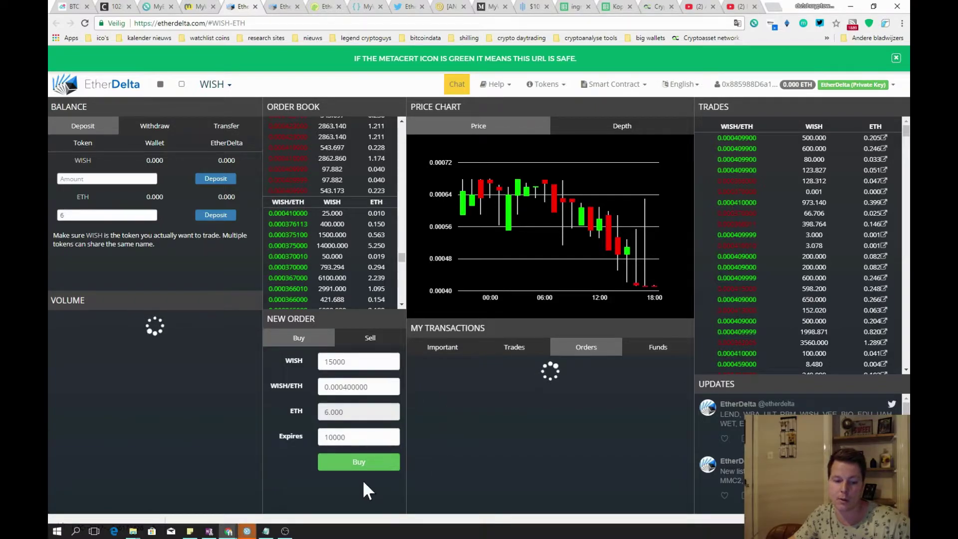
click(367, 464)
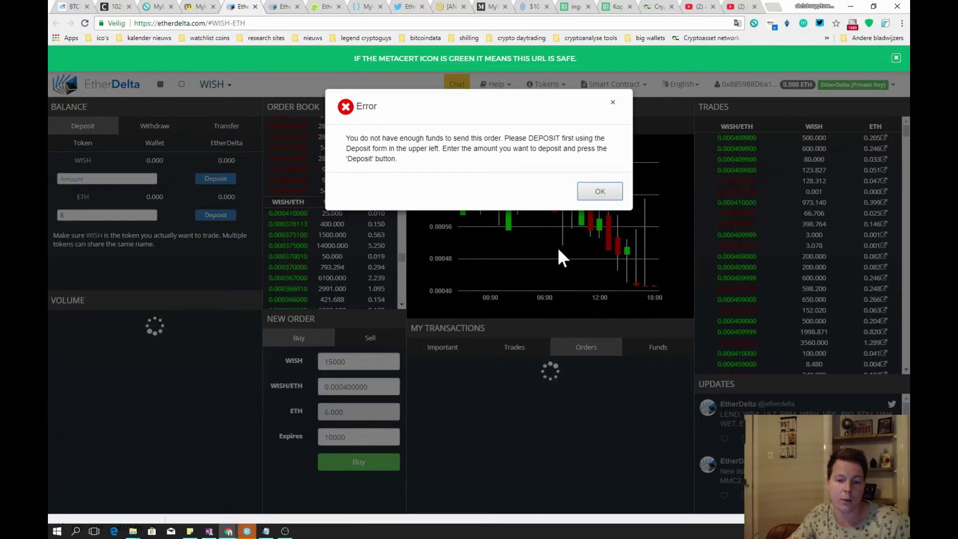
click(601, 193)
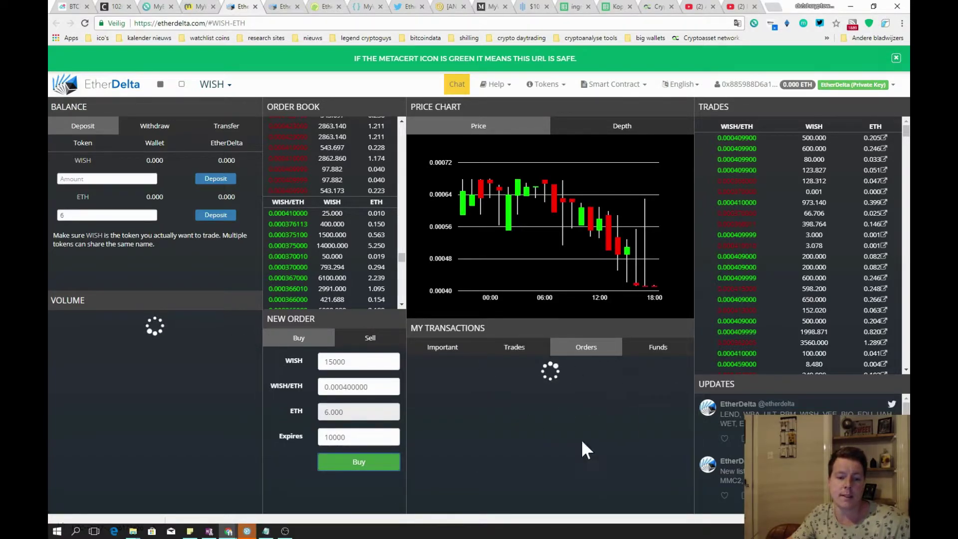
- Try to withdraw 15000 WISH from EtherDelta to the wallet and dismiss the resulting dialog
mouse_move(227, 160)
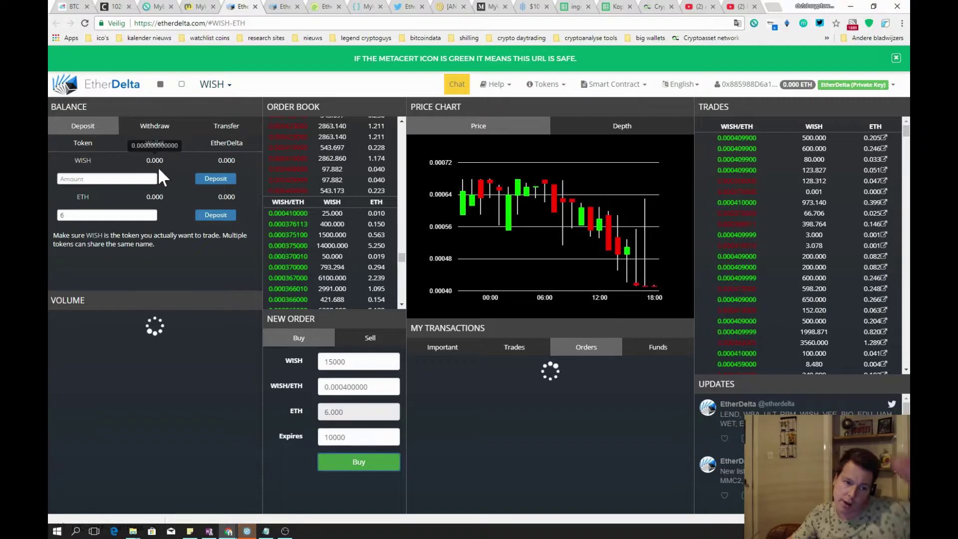
mouse_move(155, 160)
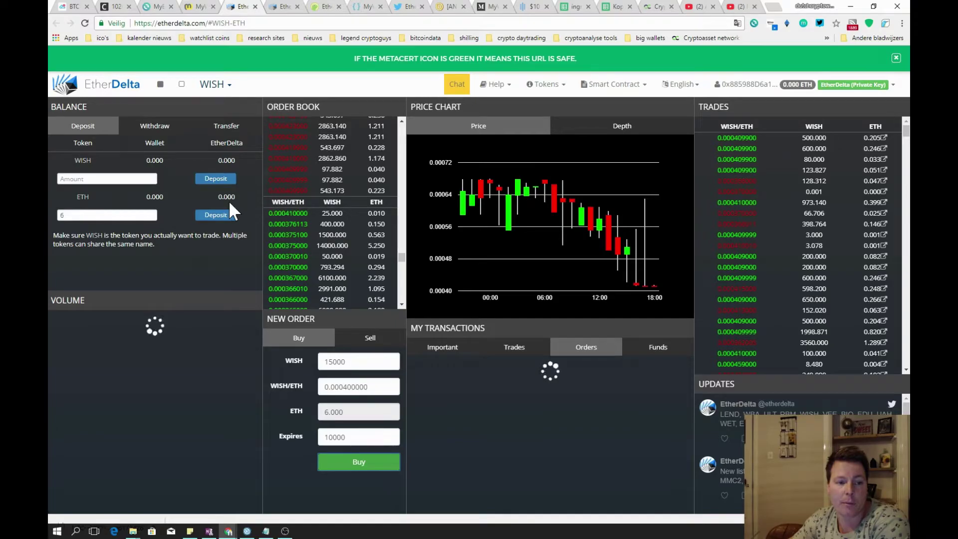
click(161, 128)
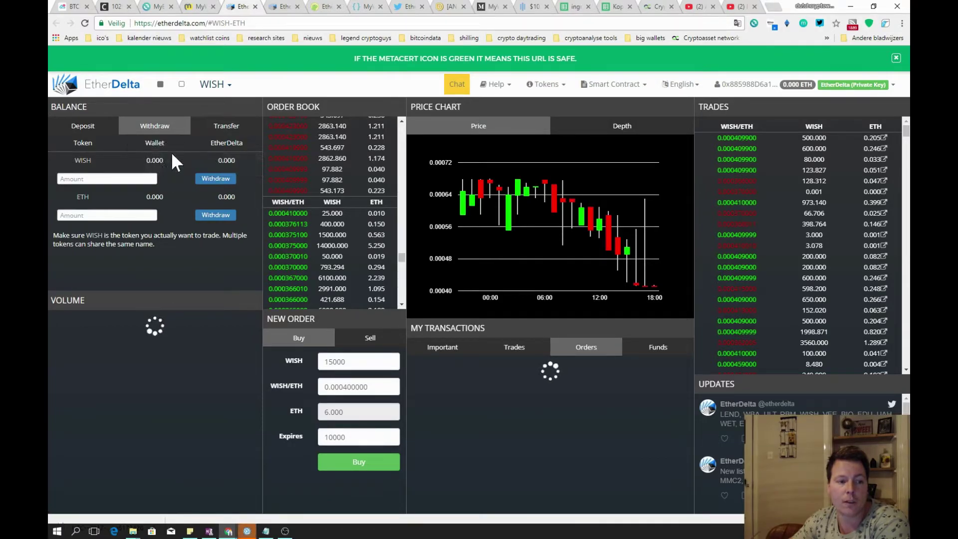
click(62, 178)
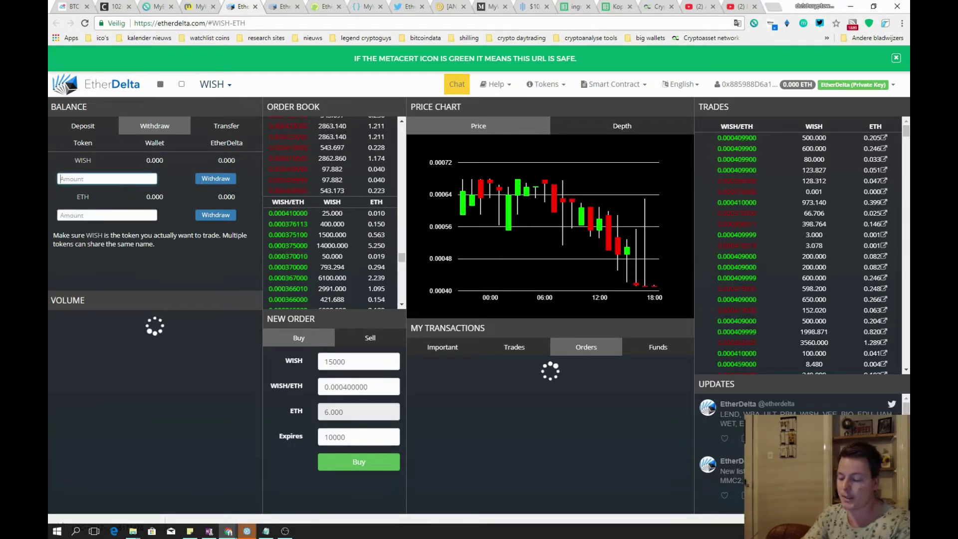
text(15000)
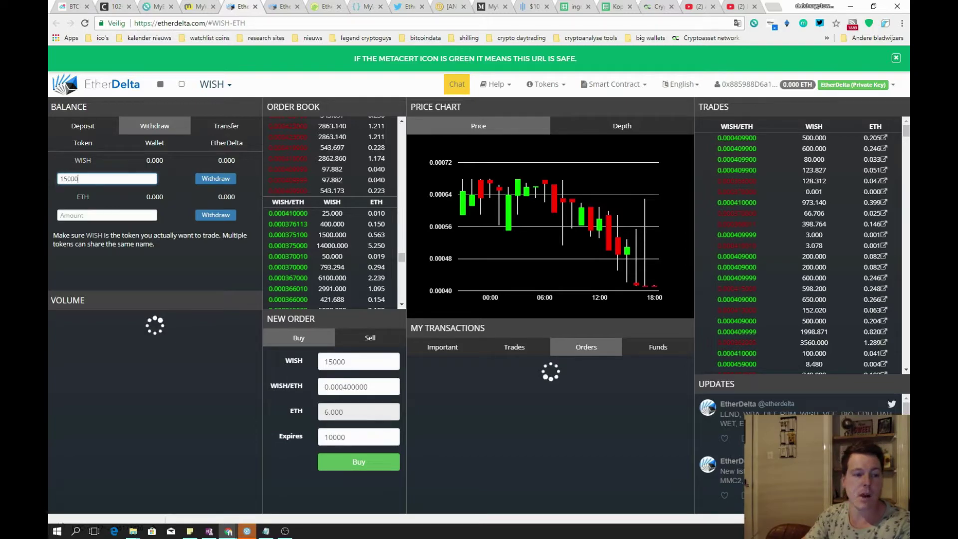
click(224, 182)
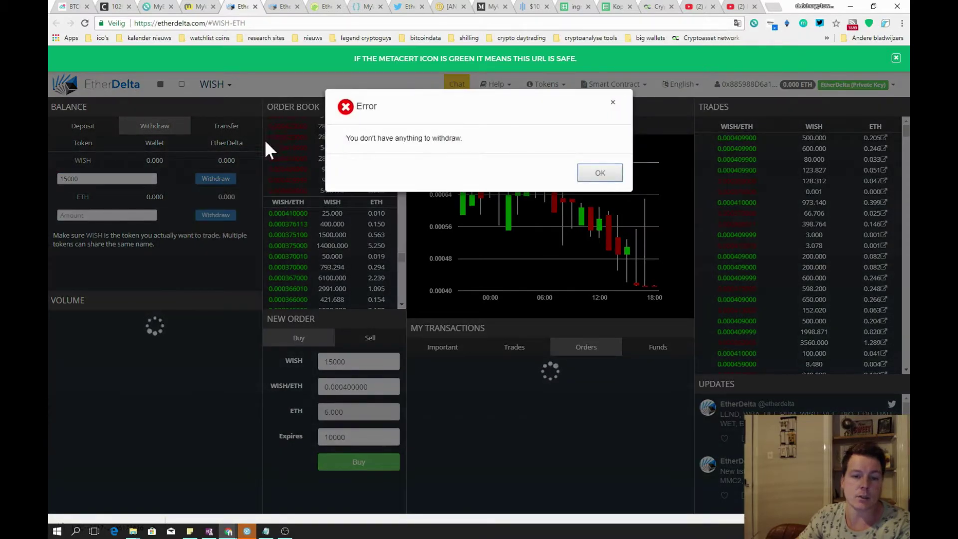
click(607, 180)
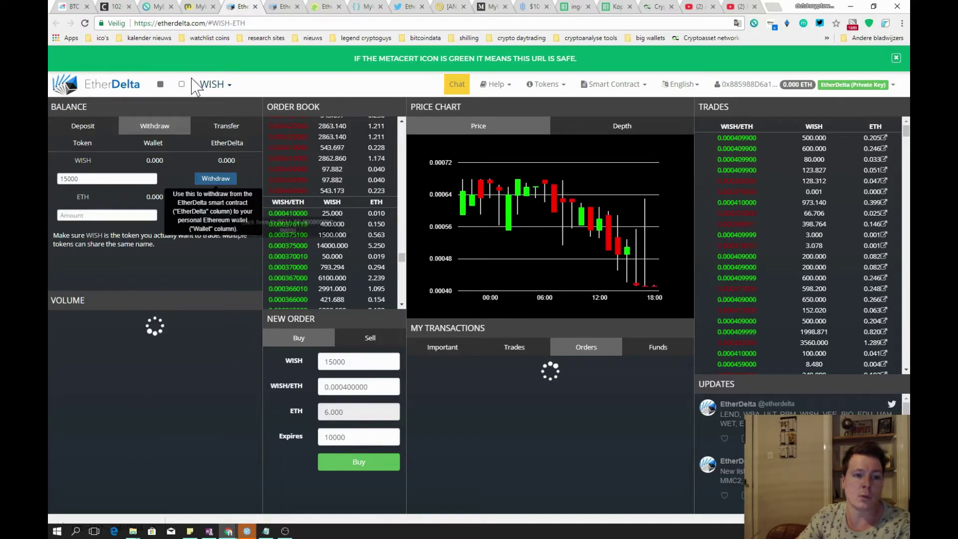
- Load the token balances in MyEtherWallet's wallet info and look through the account's ETH and token holdings
click(158, 7)
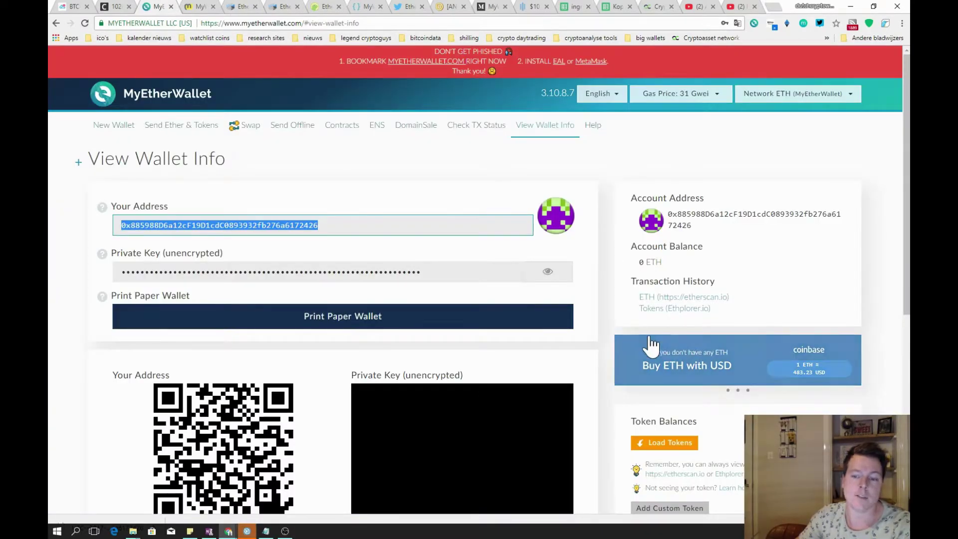
scroll(659, 337, down, 3)
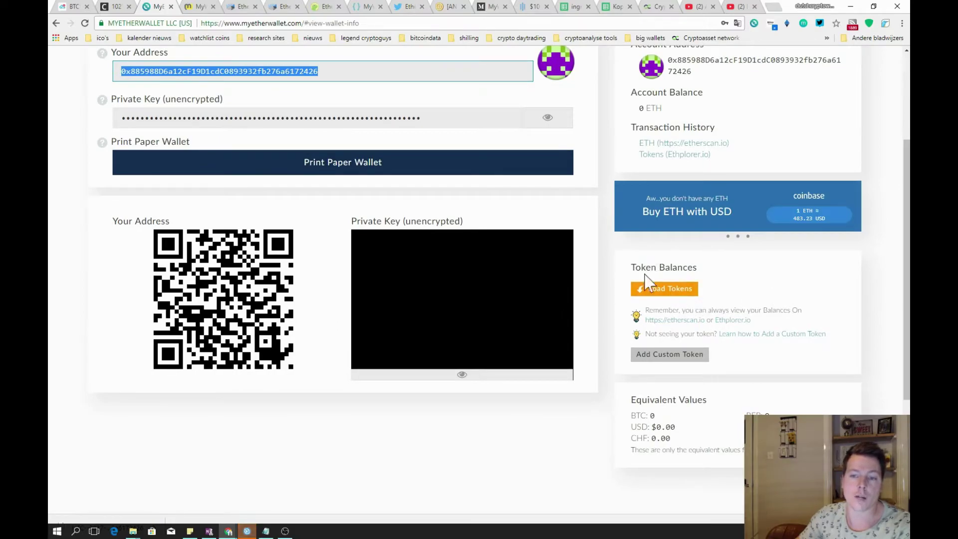
click(671, 289)
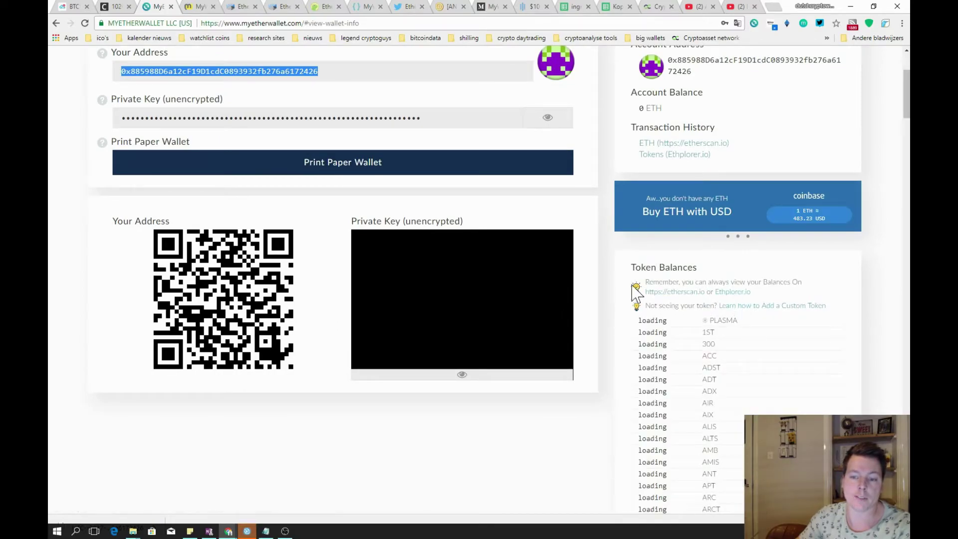
scroll(801, 342, up, 3)
scroll(848, 325, down, 3)
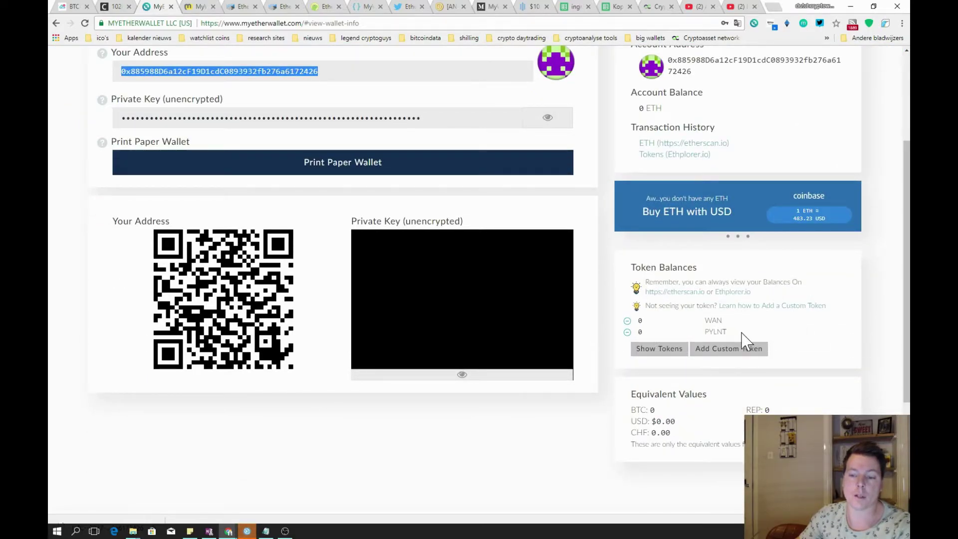
scroll(732, 321, up, 3)
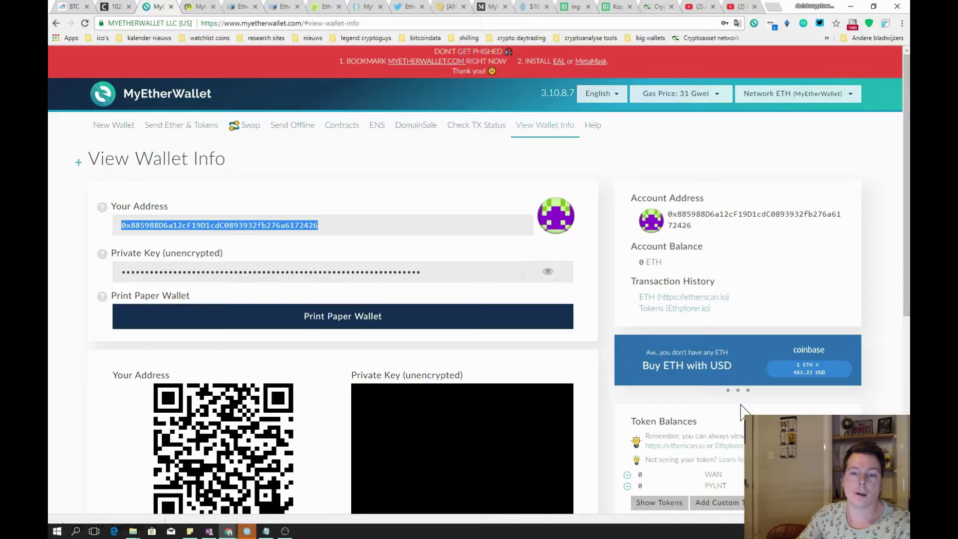
scroll(742, 410, down, 4)
scroll(743, 409, down, 3)
scroll(618, 396, up, 4)
scroll(619, 399, up, 3)
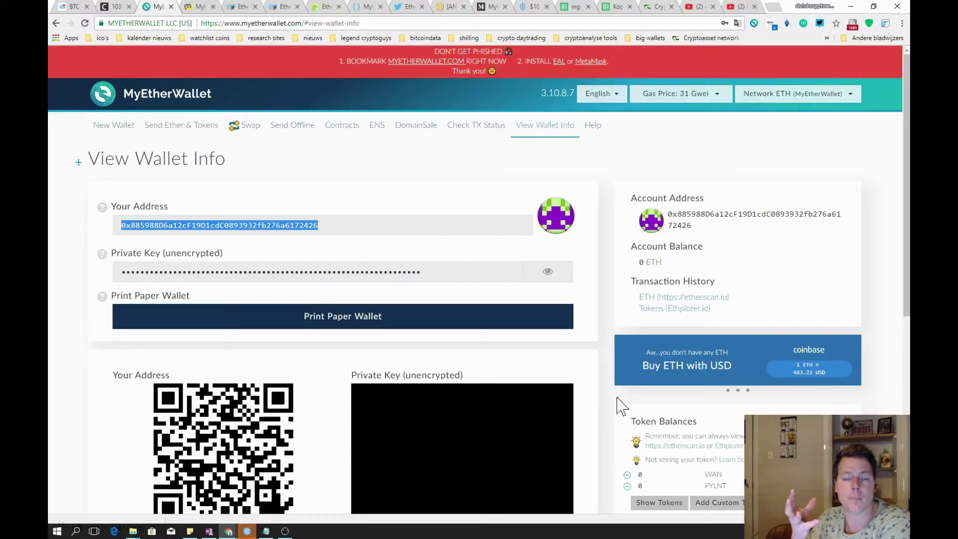
- Switch to the BTC/USD daily chart on TradingView, examine the recent price rise and show the EMA (144, close) indicator
click(68, 7)
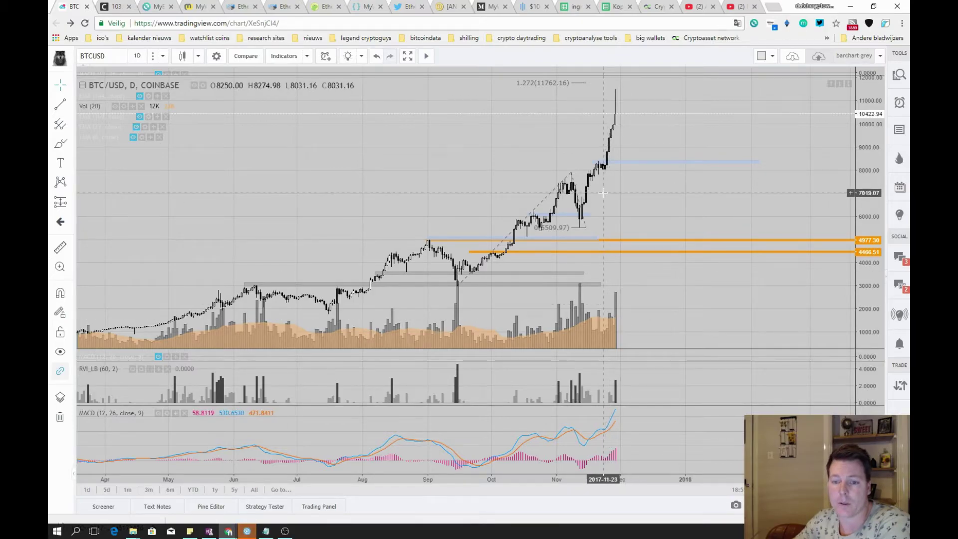
drag(671, 196, 637, 196)
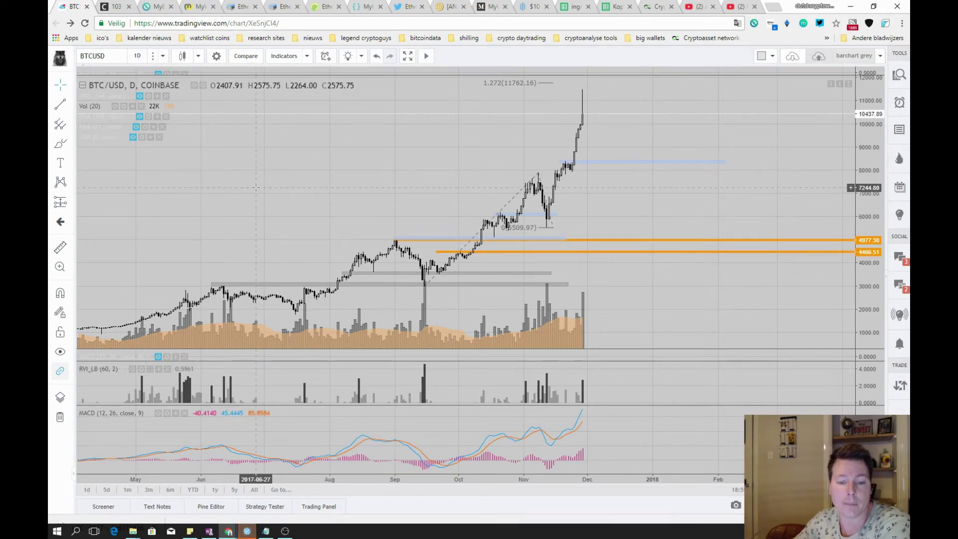
drag(330, 196, 275, 197)
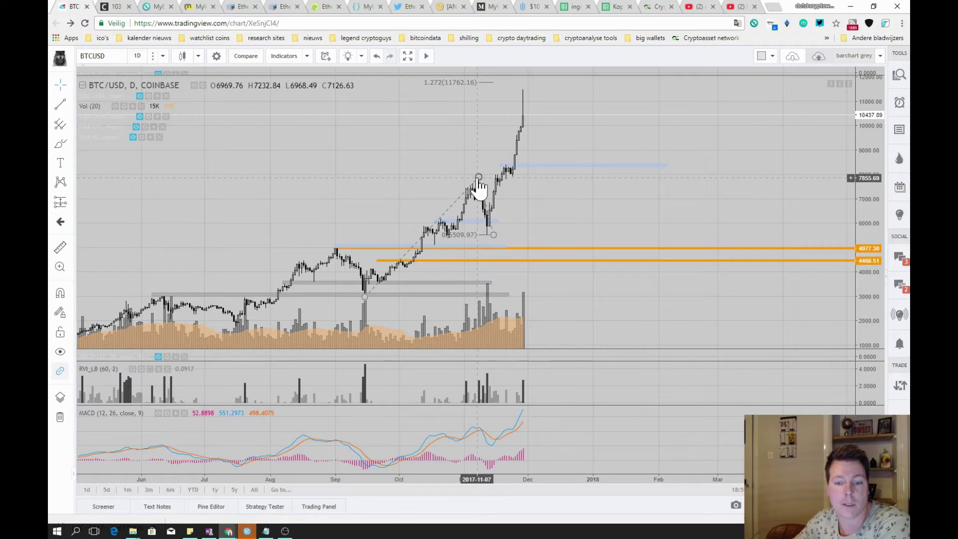
drag(384, 171, 351, 170)
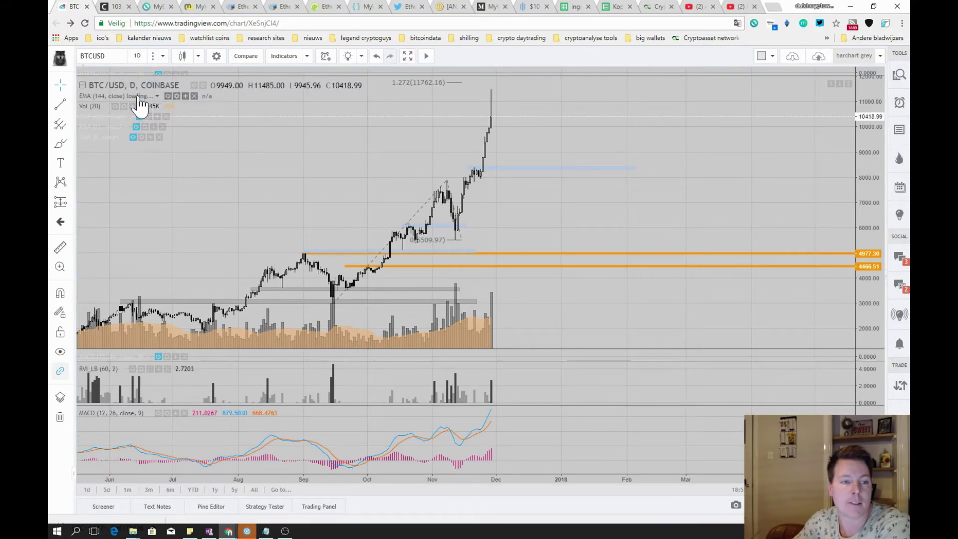
click(140, 96)
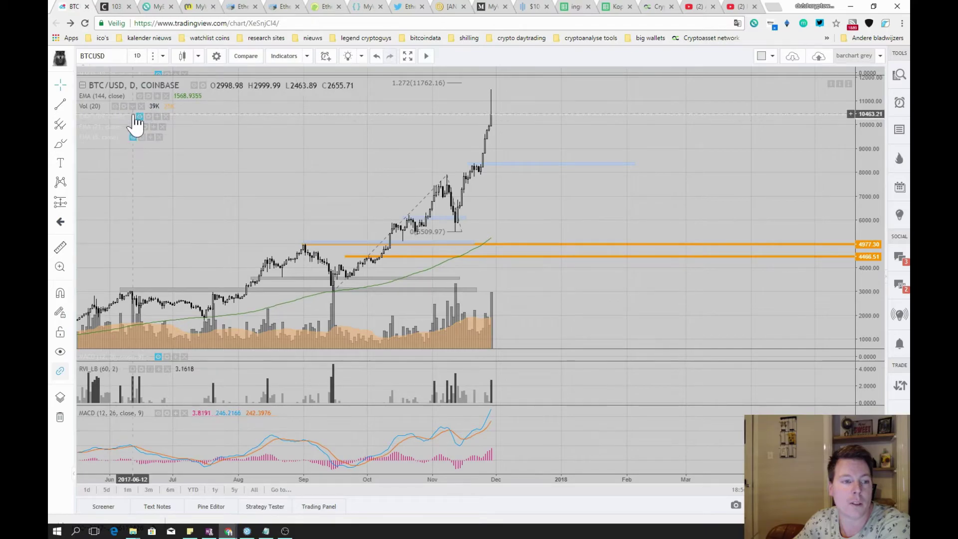
- Show the EMA (169, close) indicator and examine the daily BTC/USD price trend against both moving averages
click(139, 116)
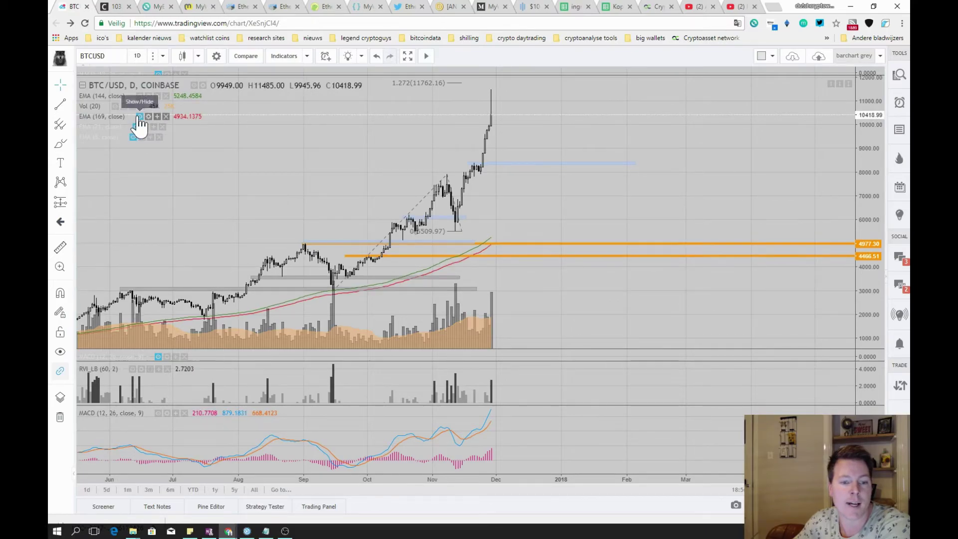
scroll(386, 181, down, 1)
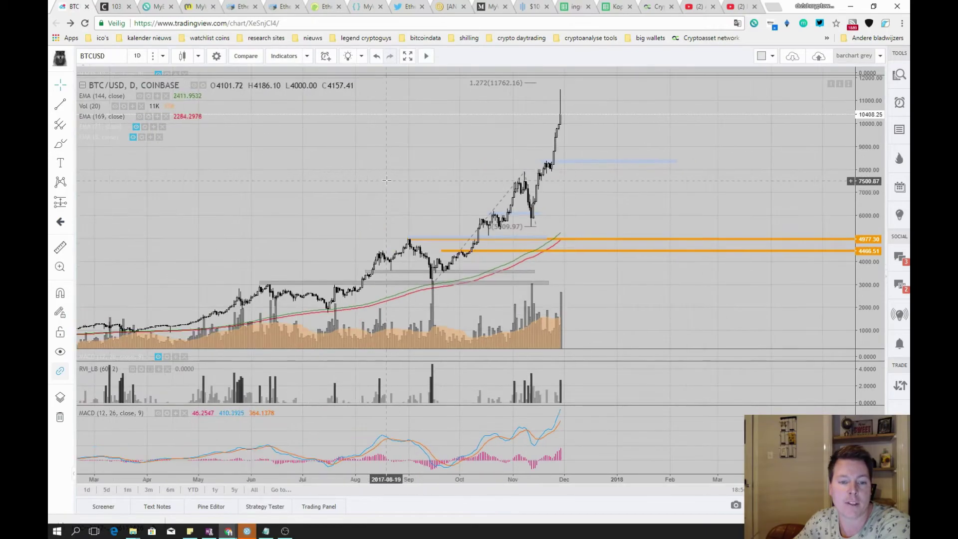
drag(318, 175, 473, 175)
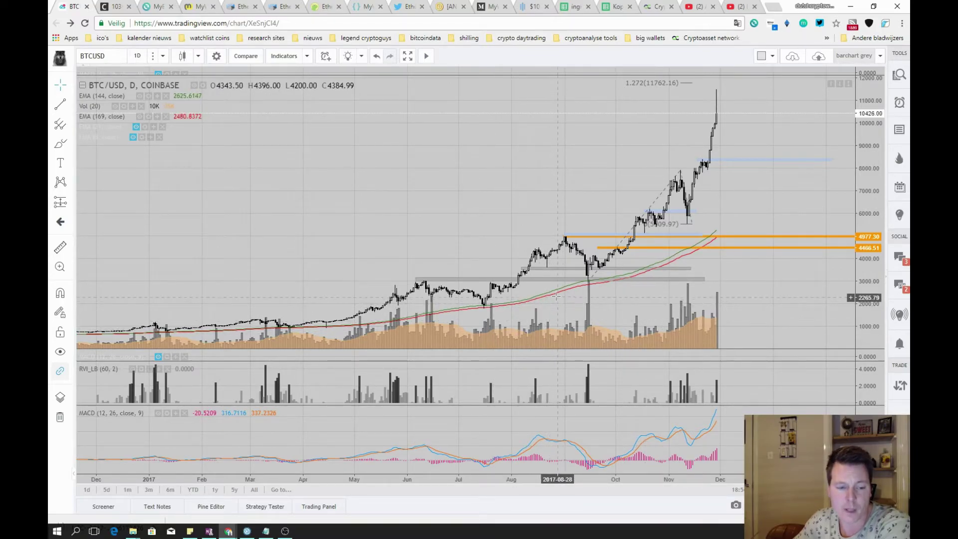
drag(449, 198, 479, 193)
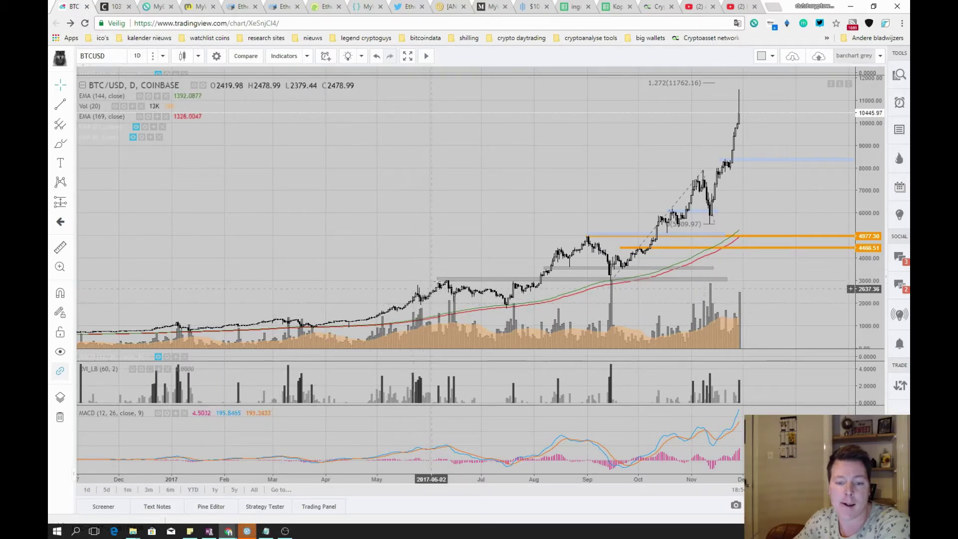
drag(416, 262, 369, 269)
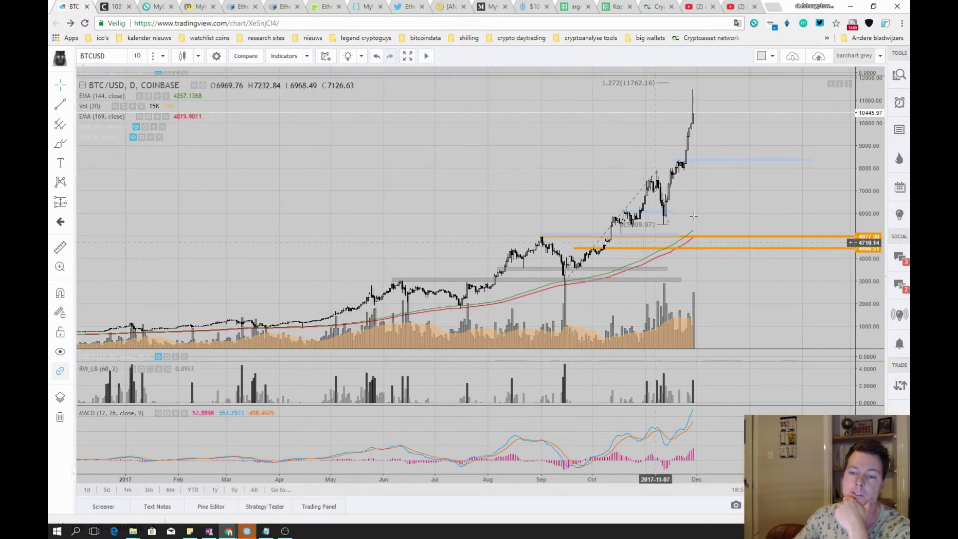
drag(719, 192, 632, 199)
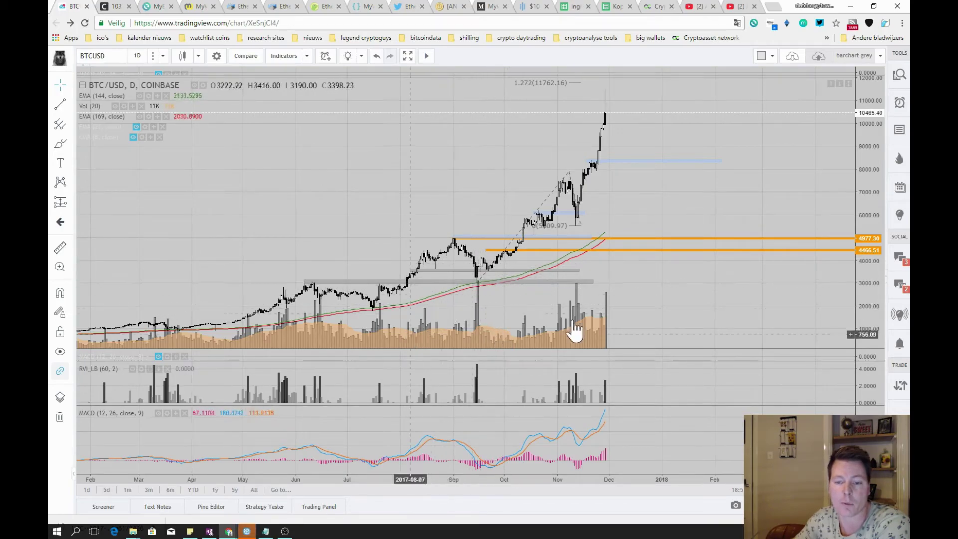
scroll(569, 320, right, 5)
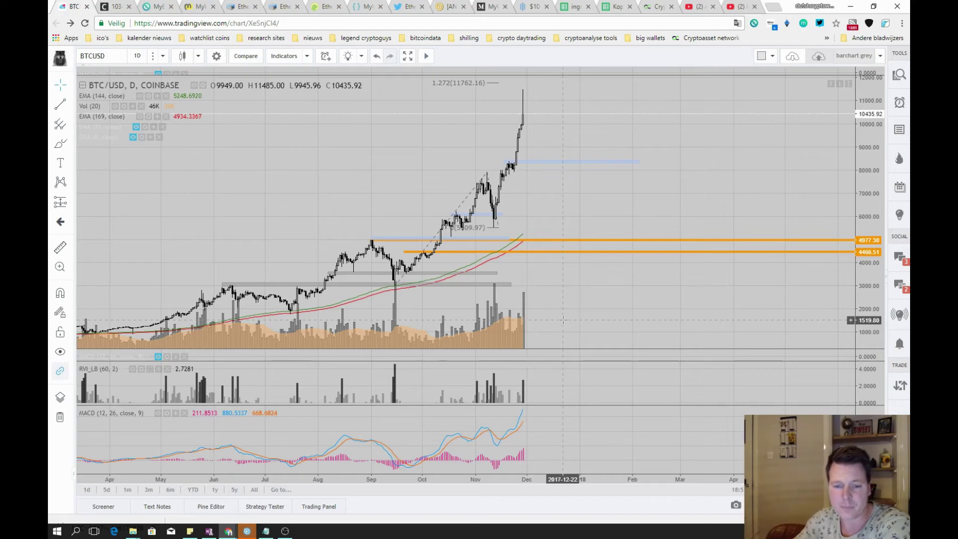
drag(607, 279, 557, 211)
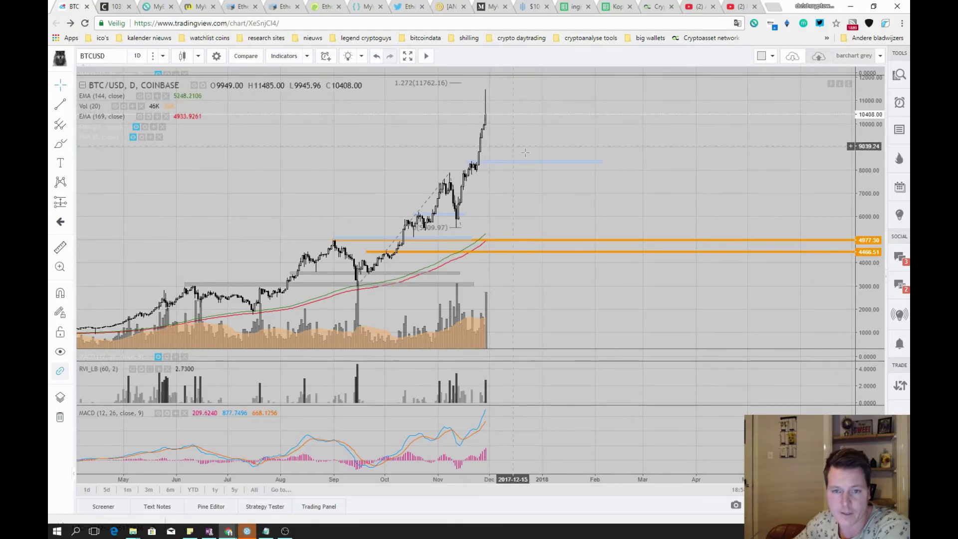
drag(544, 152, 522, 152)
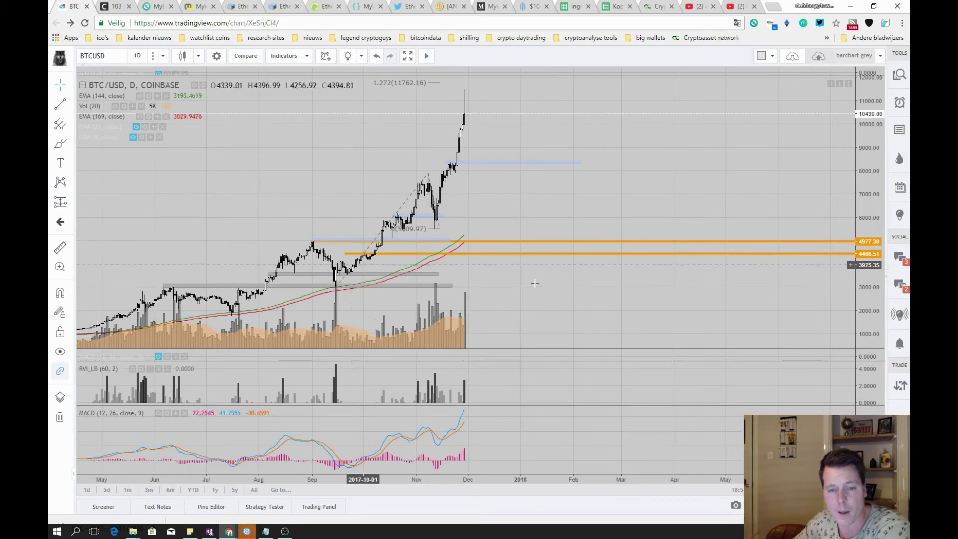
drag(746, 295, 633, 295)
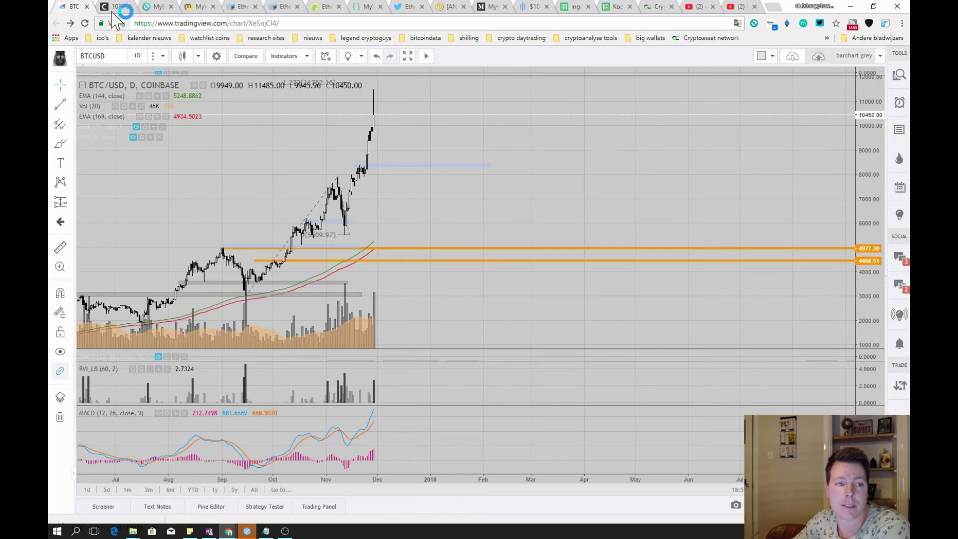
- Switch to the Bitfinex BTC/USD chart on Cryptowatch, look over the recent price drop and set the candle interval to 2 hours
click(112, 8)
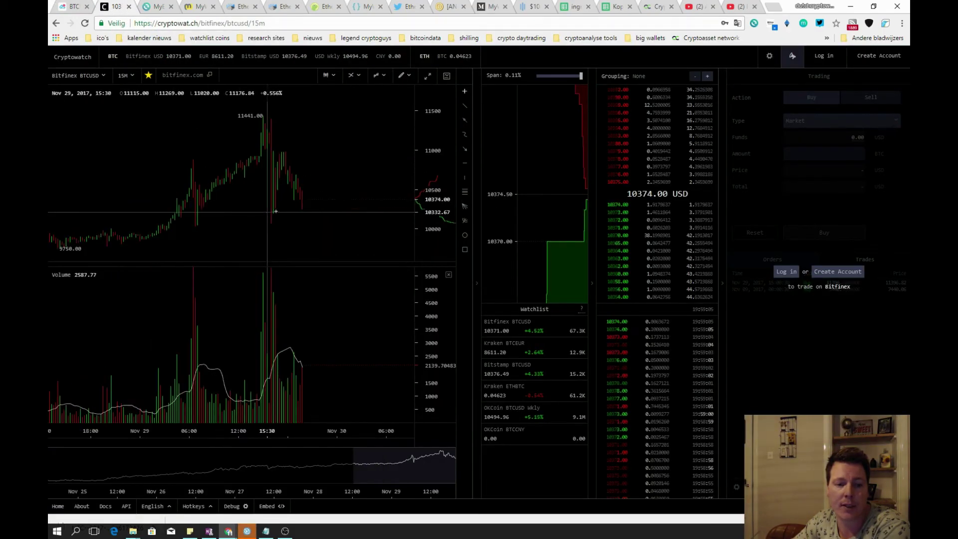
drag(186, 215, 260, 220)
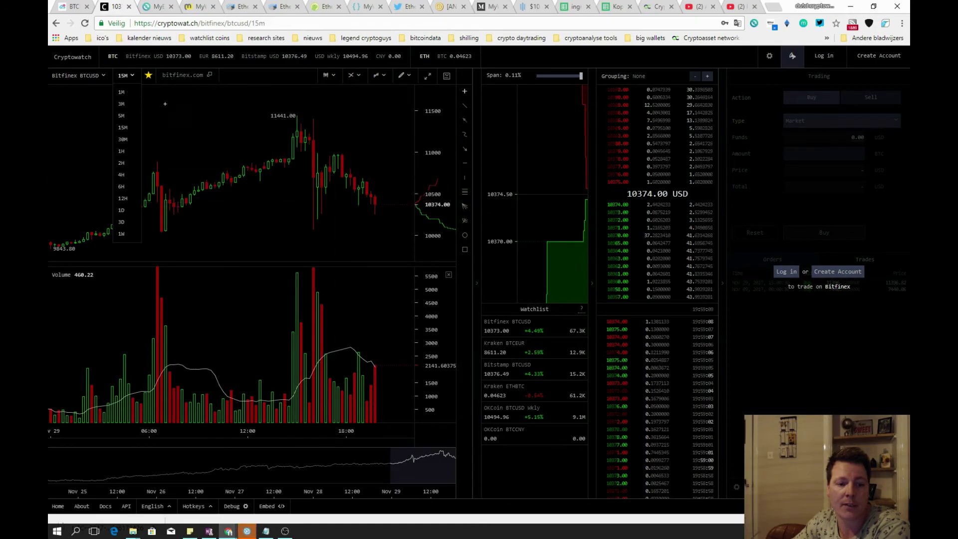
mouse_move(141, 82)
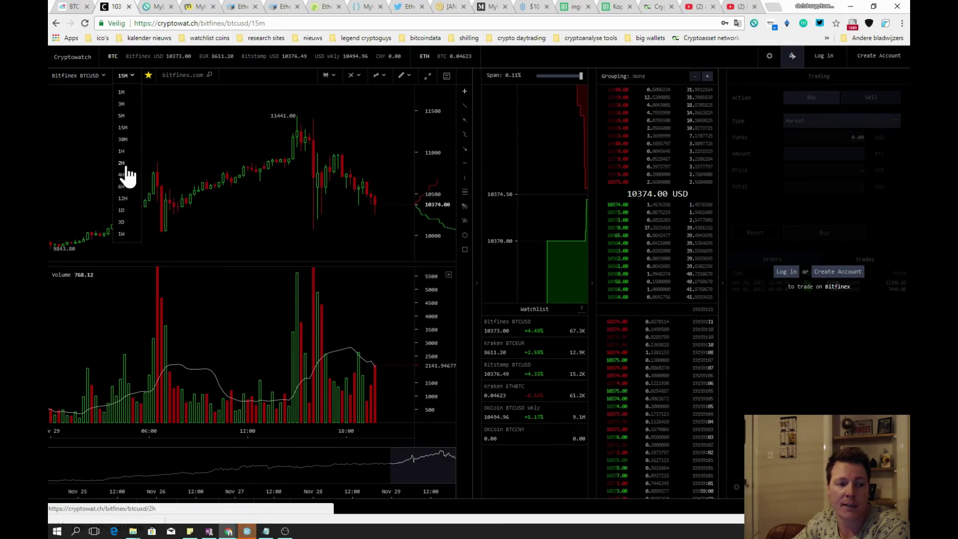
click(121, 162)
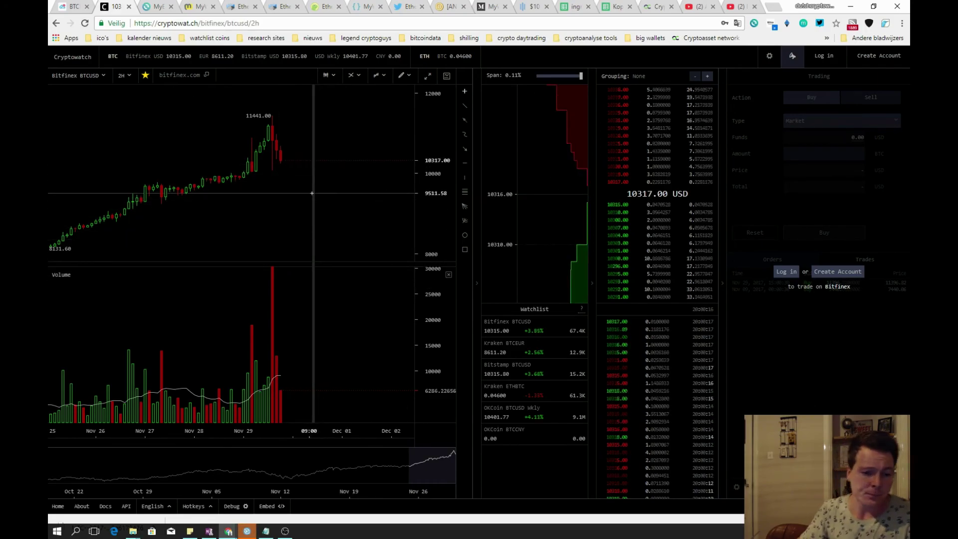
- Set the Bitfinex BTC/USD chart to the one-day interval and enlarge the volume pane below the price
click(124, 75)
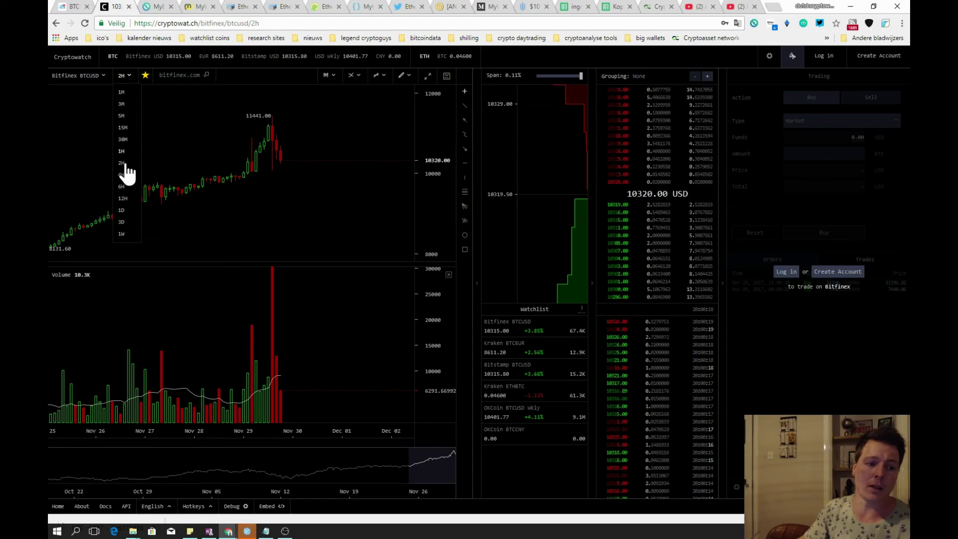
click(123, 210)
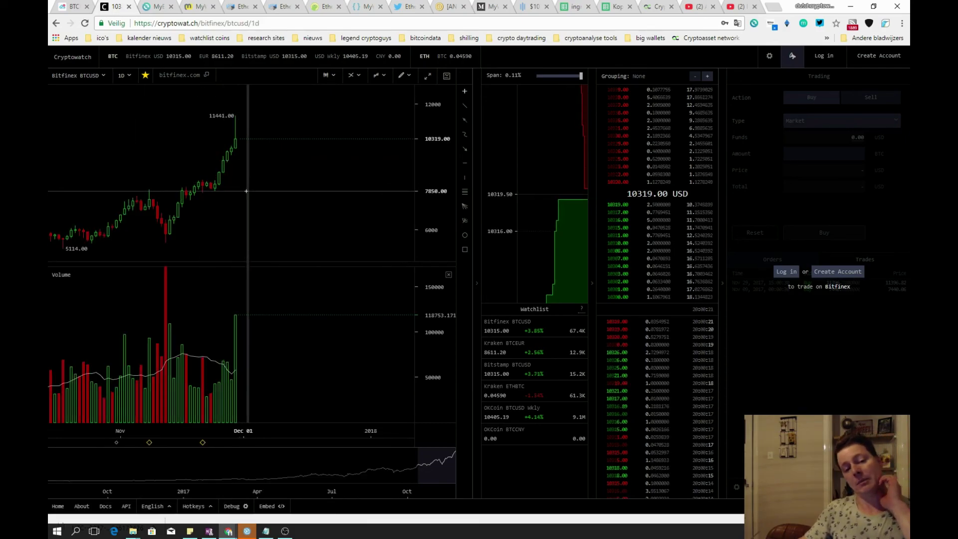
drag(288, 186, 332, 193)
drag(304, 263, 313, 227)
scroll(306, 190, down, 3)
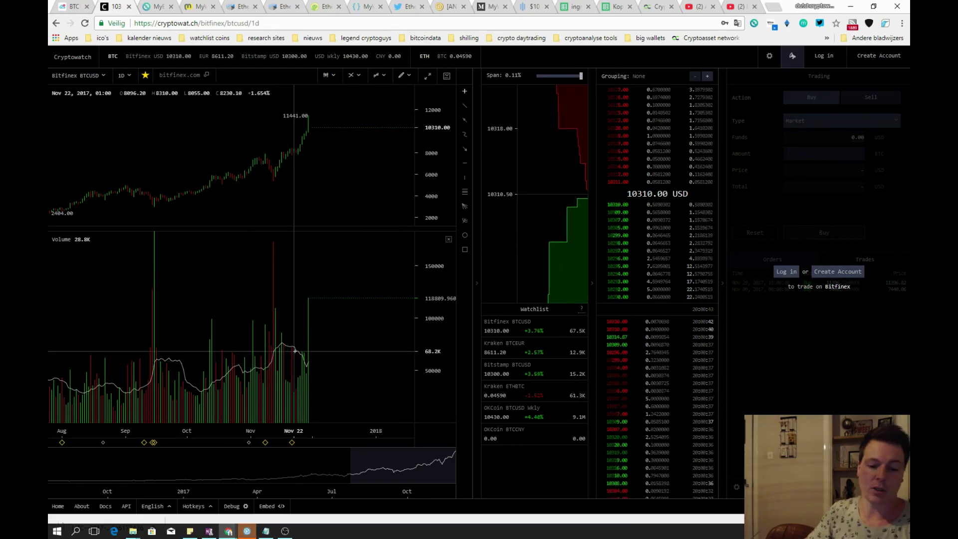
- Compare the daily volume bars from March 2017 up to the latest candle and enlarge the price pane above the volume
scroll(291, 334, up, 5)
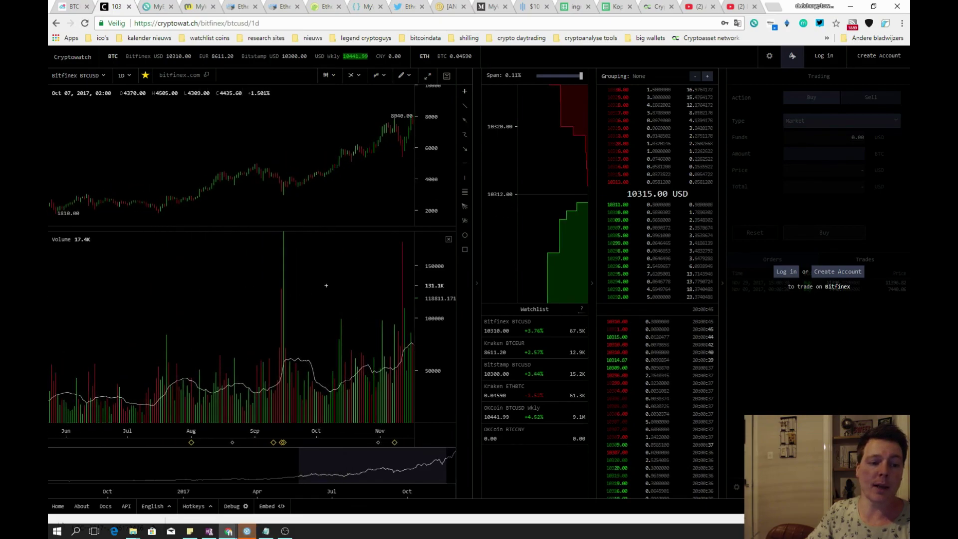
scroll(263, 288, up, 15)
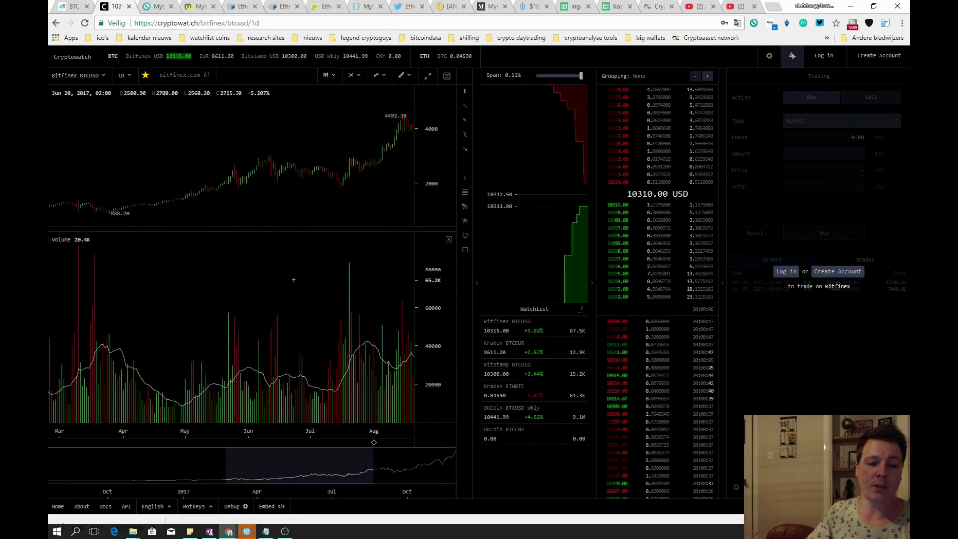
drag(303, 278, 336, 271)
scroll(337, 270, down, 20)
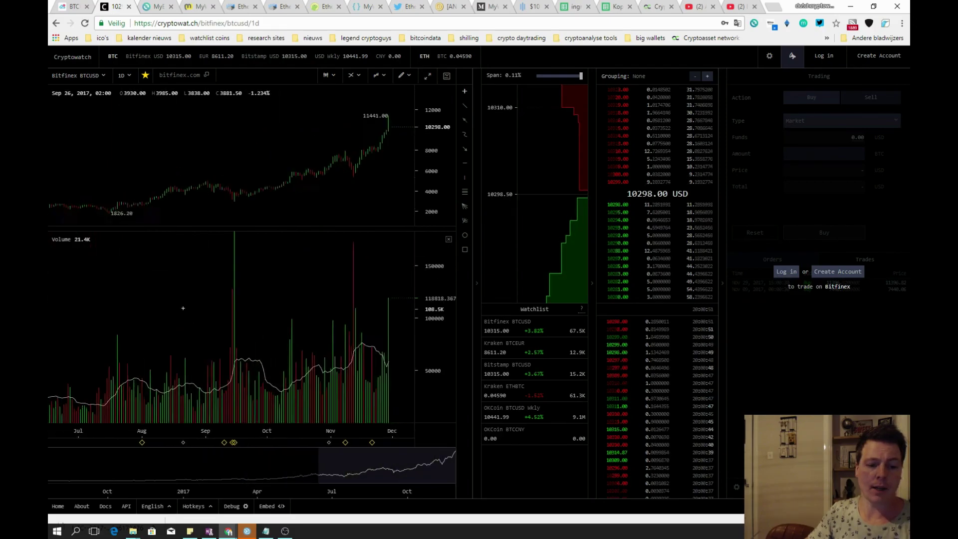
scroll(209, 314, up, 10)
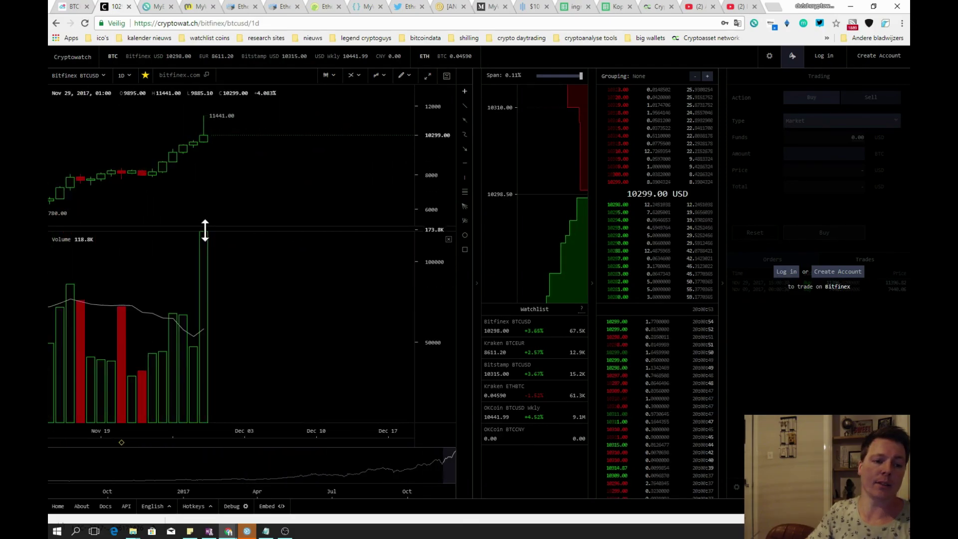
scroll(206, 230, up, 2)
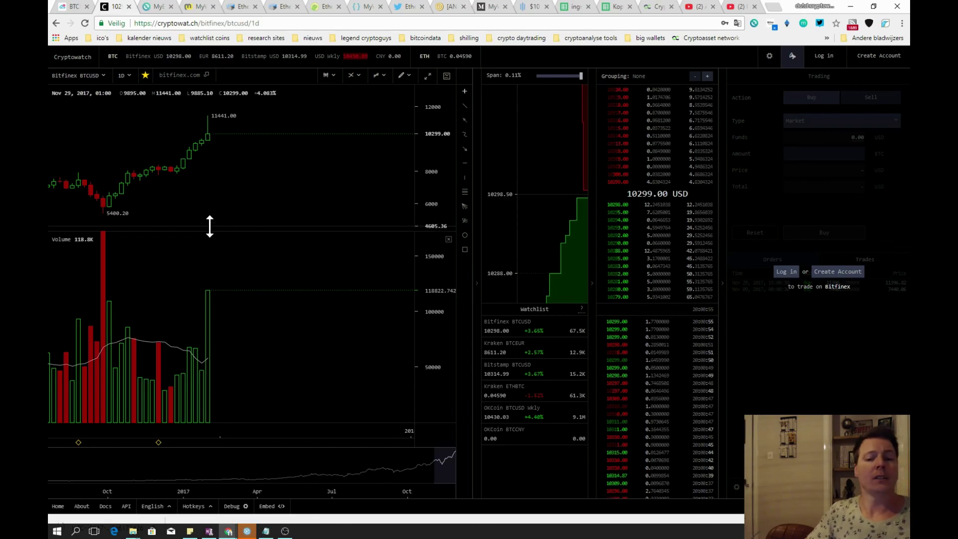
drag(242, 229, 231, 317)
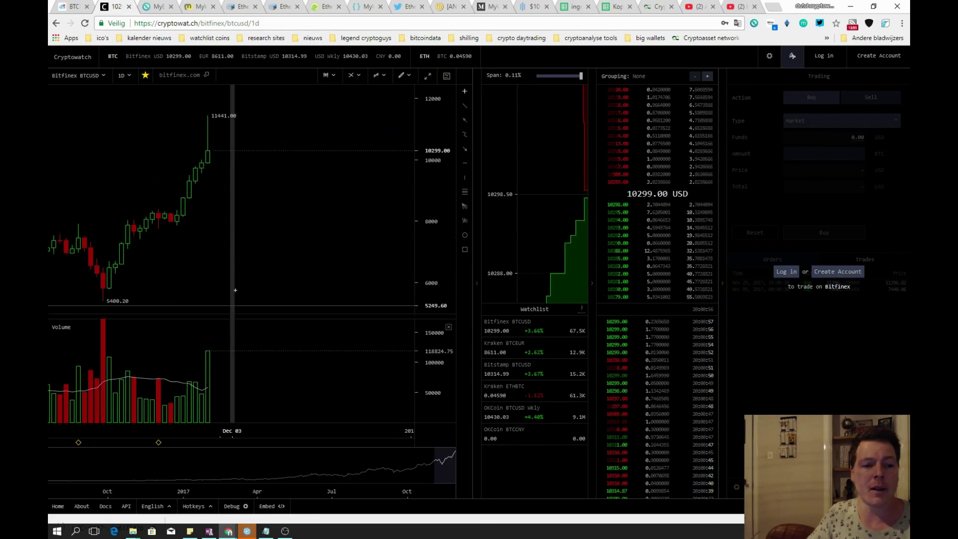
scroll(231, 265, down, 5)
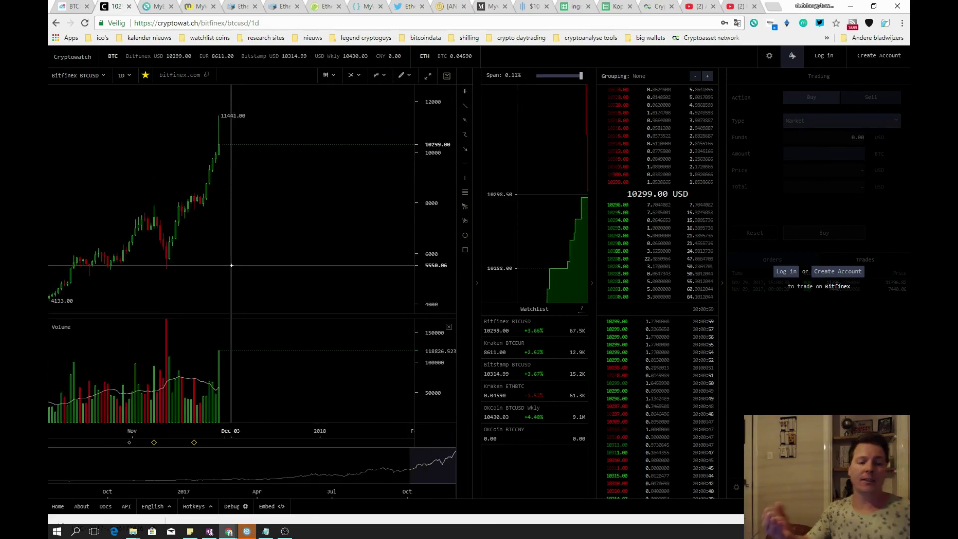